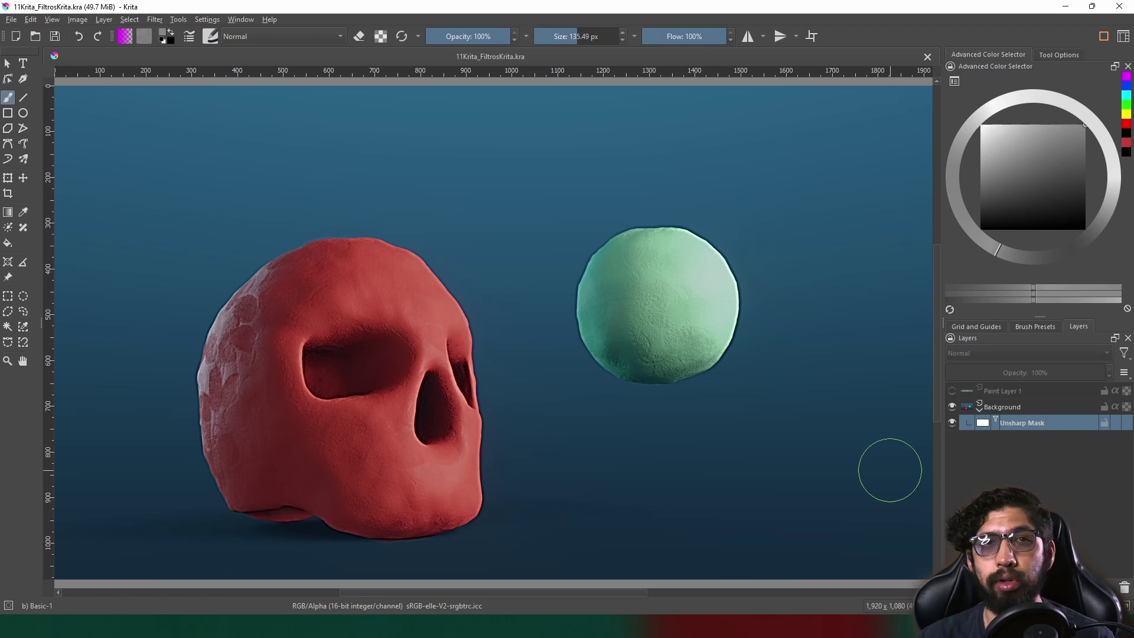
Undo the Unsharp Mask and bring up the HSV/HSL Adjustment filter.
key(ctrl+z)
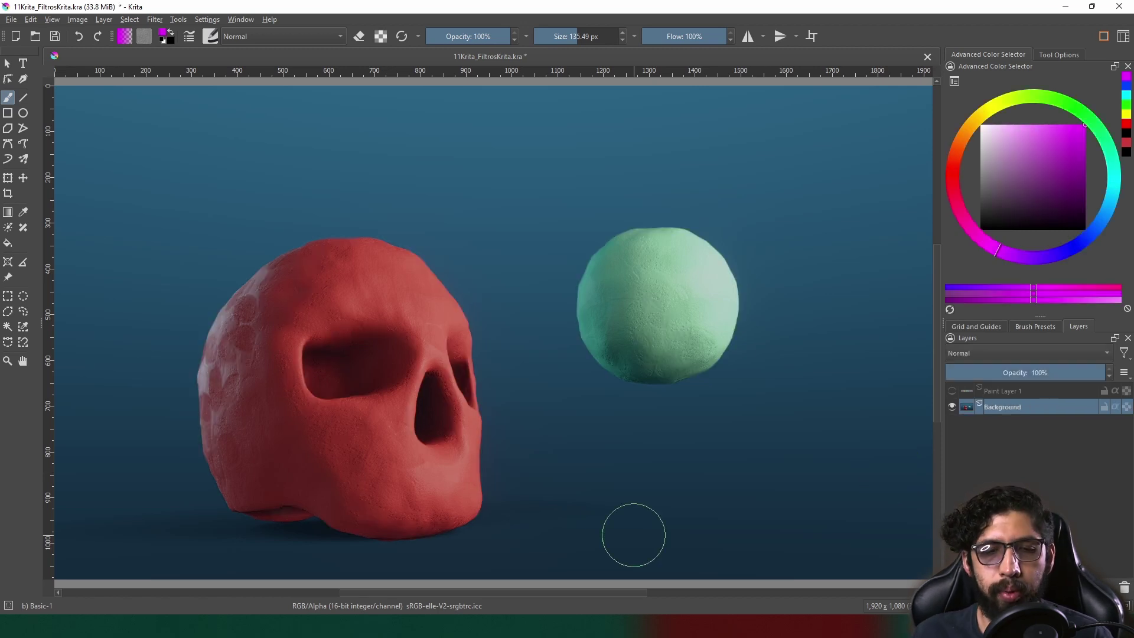
click(159, 22)
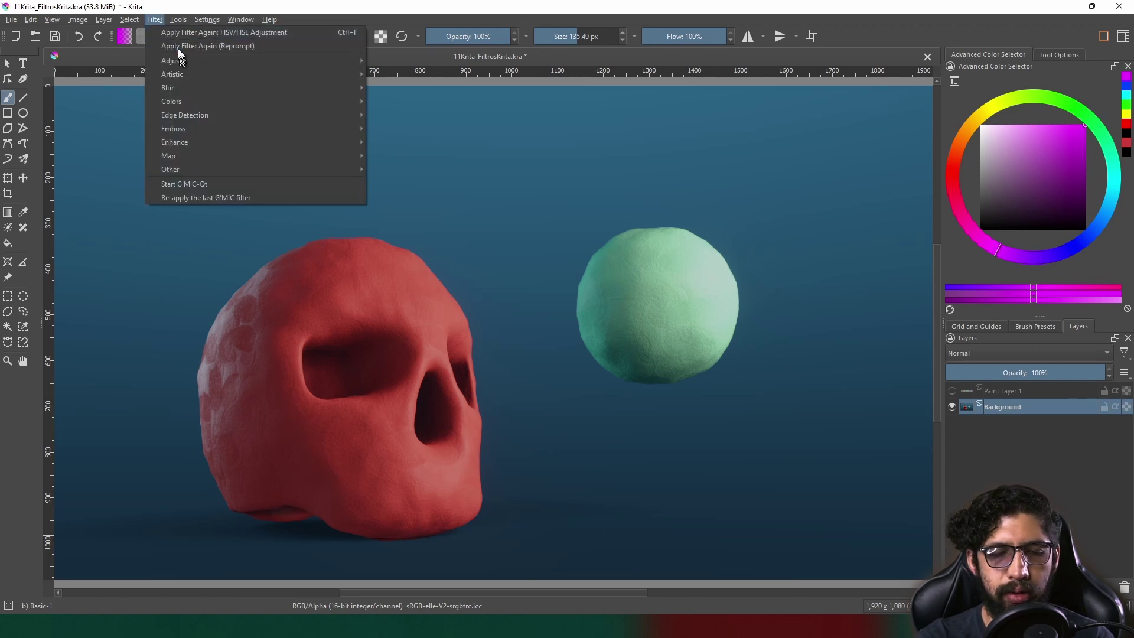
click(158, 21)
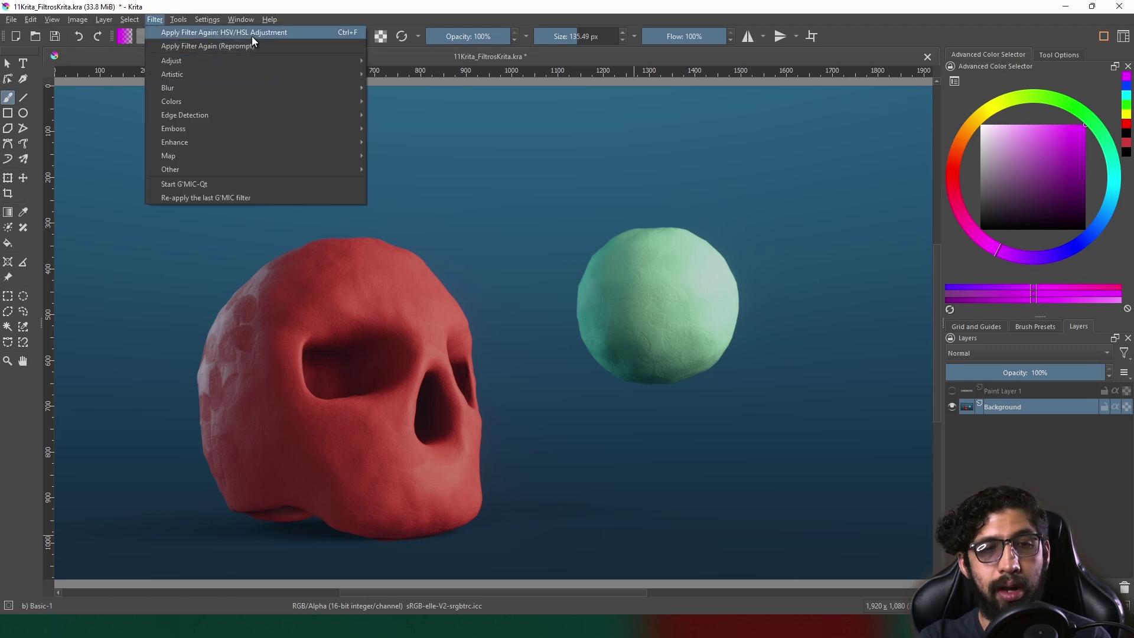
mouse_move(257, 62)
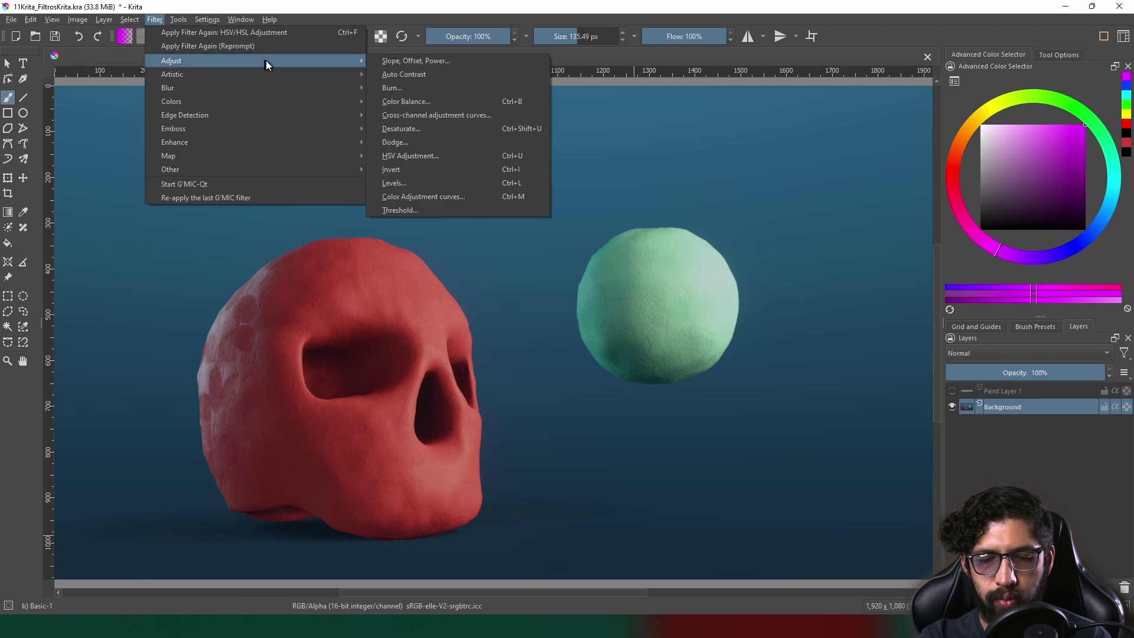
click(442, 155)
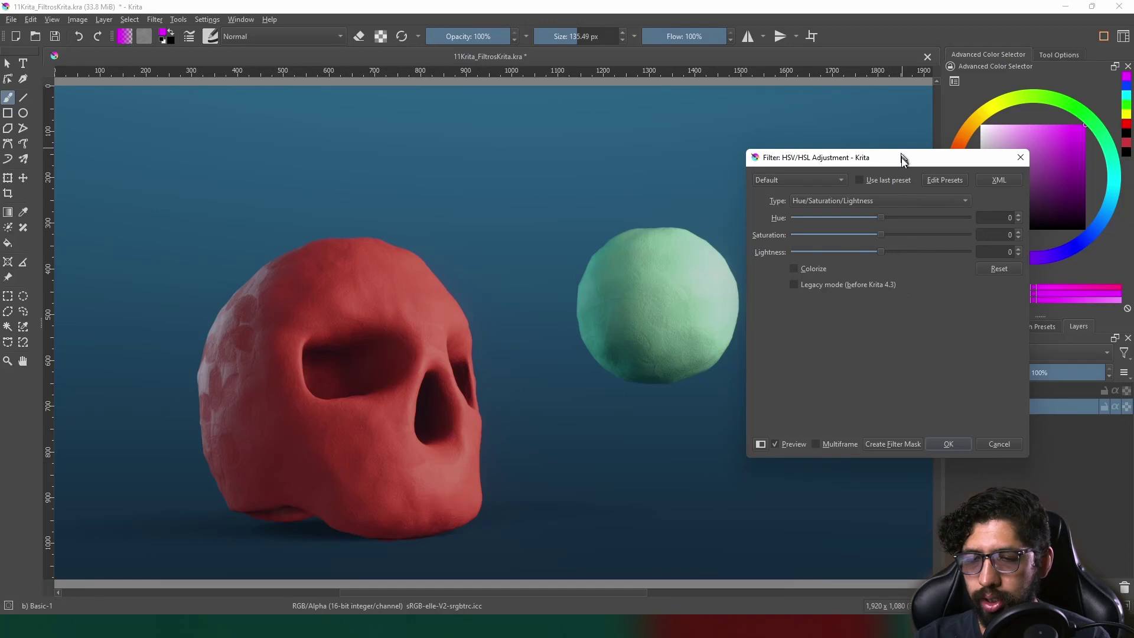
mouse_move(902, 157)
mouse_down()
mouse_move(845, 180)
mouse_move(541, 124)
mouse_up()
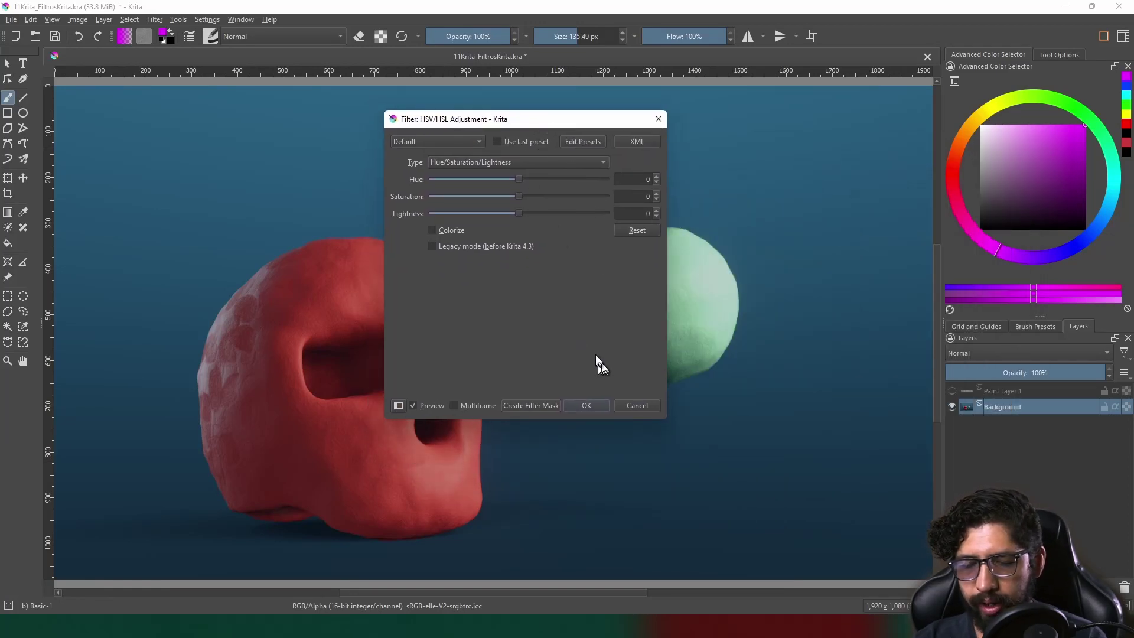
Apply hue -102 and saturation -32 after comparing against the original preview.
drag(519, 179, 469, 185)
drag(508, 119, 649, 120)
mouse_move(660, 198)
mouse_down()
mouse_move(692, 202)
mouse_move(632, 200)
mouse_up()
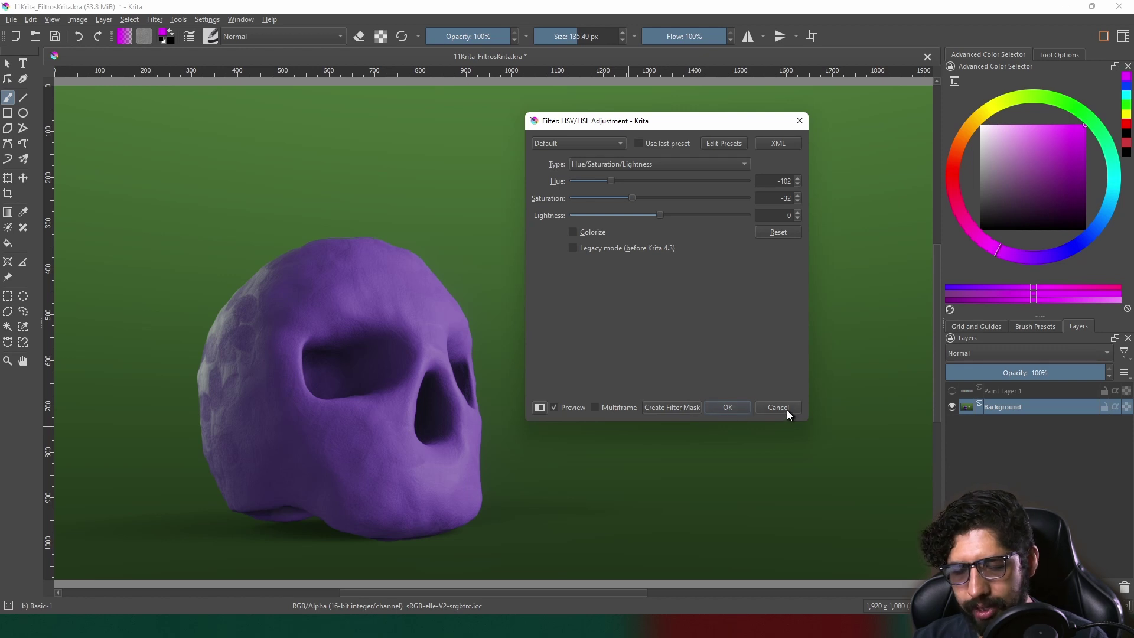
click(555, 408)
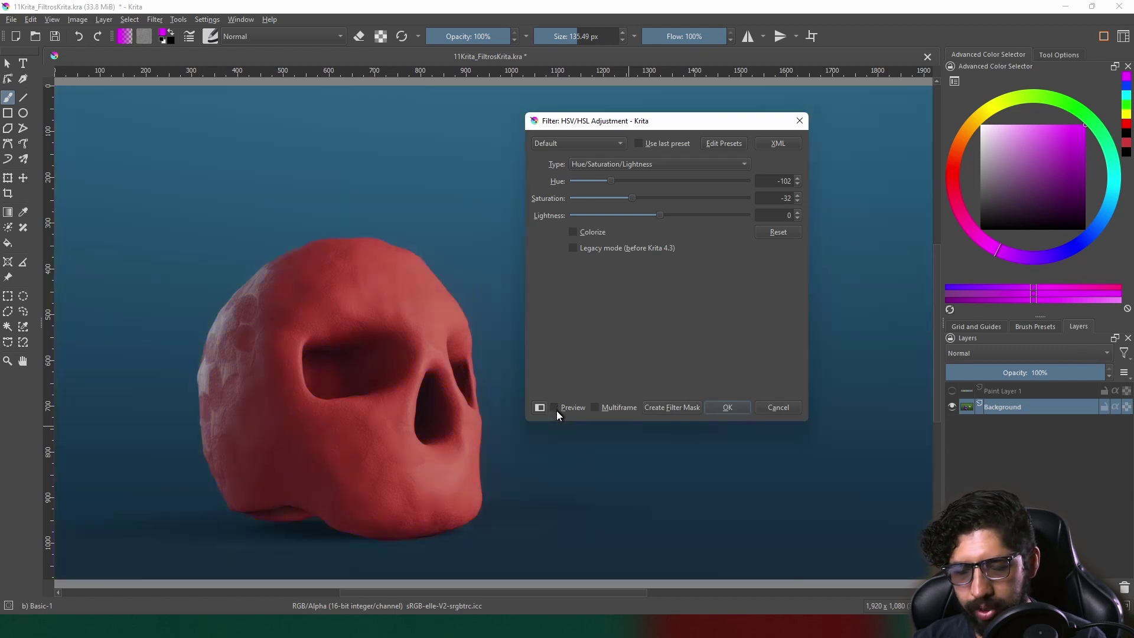
click(557, 406)
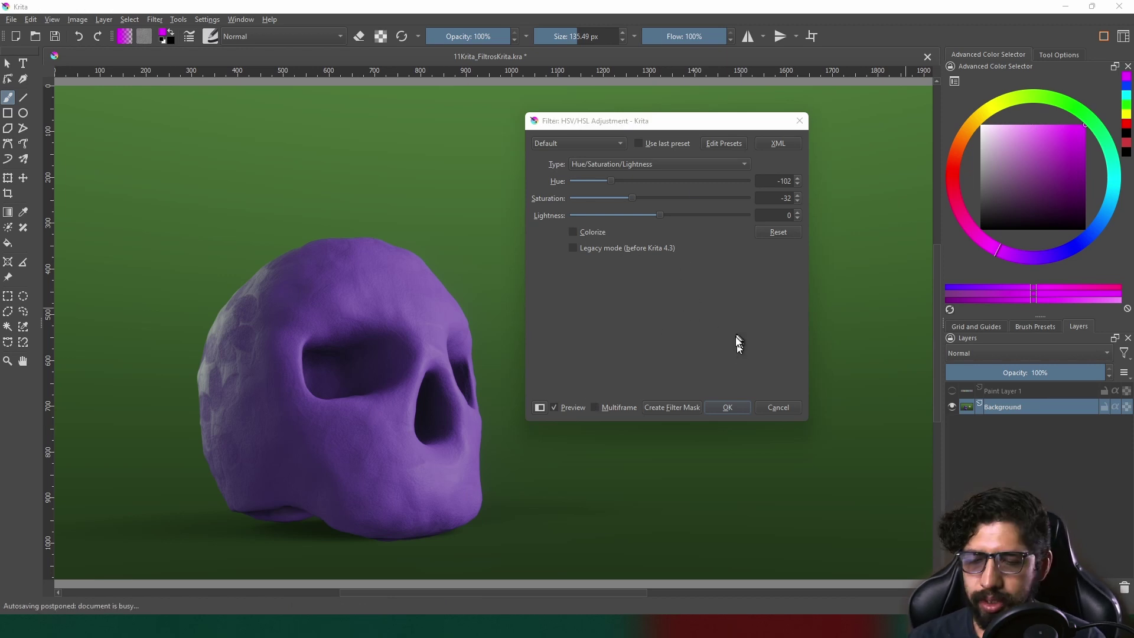
click(735, 408)
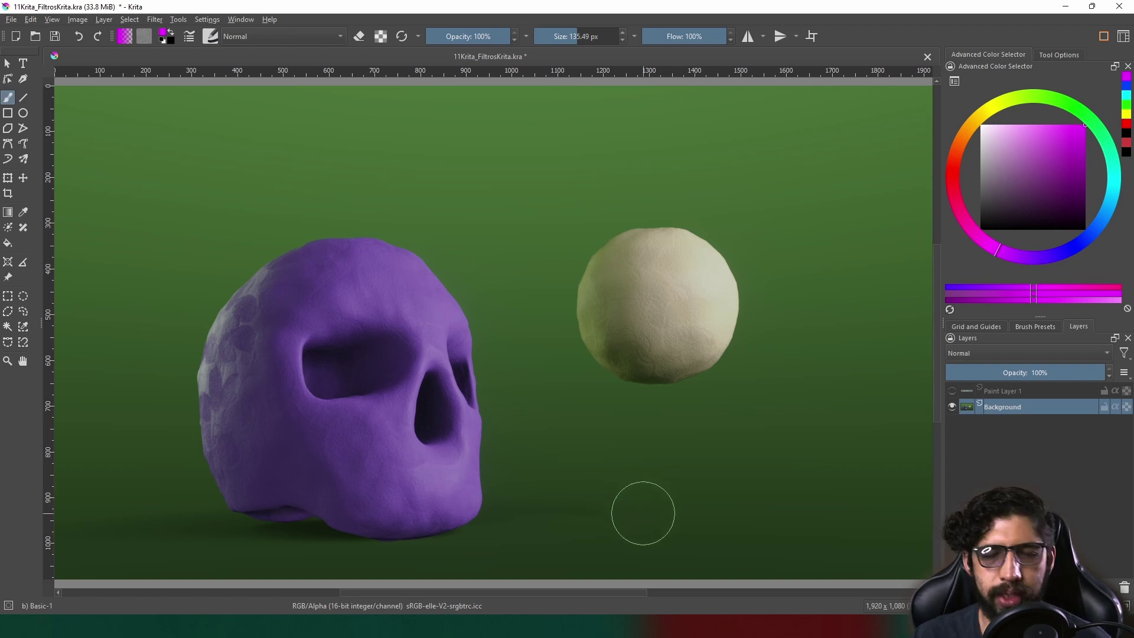
Undo the baked hue shift and add an HSV/HSL filter mask on Background (hue -107, saturation -22).
key(ctrl+i)
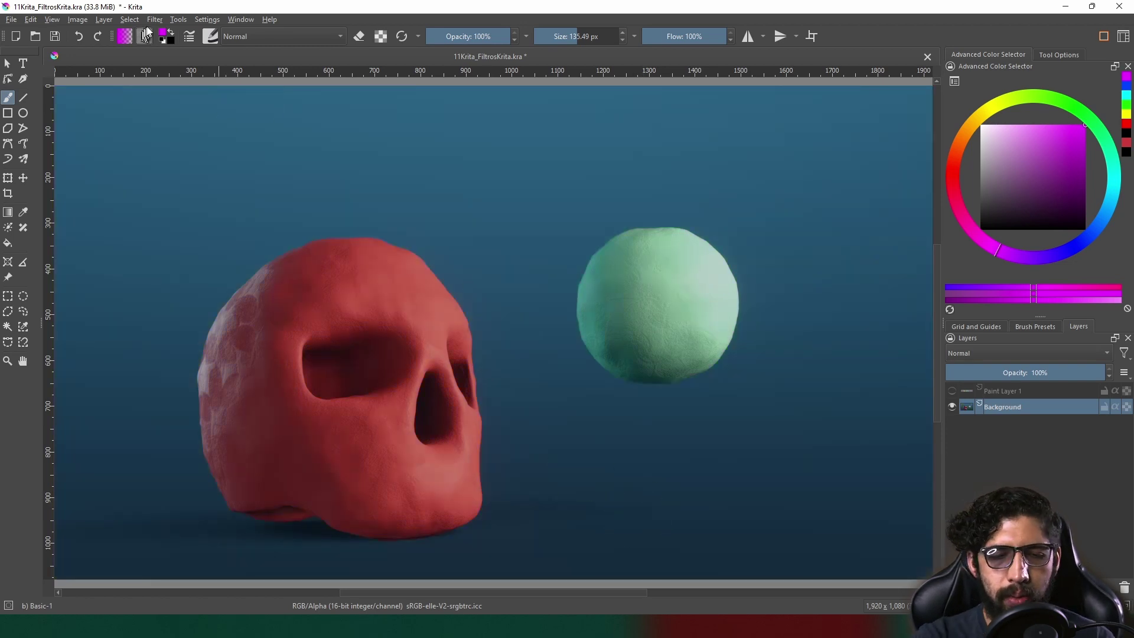
click(155, 20)
mouse_move(171, 60)
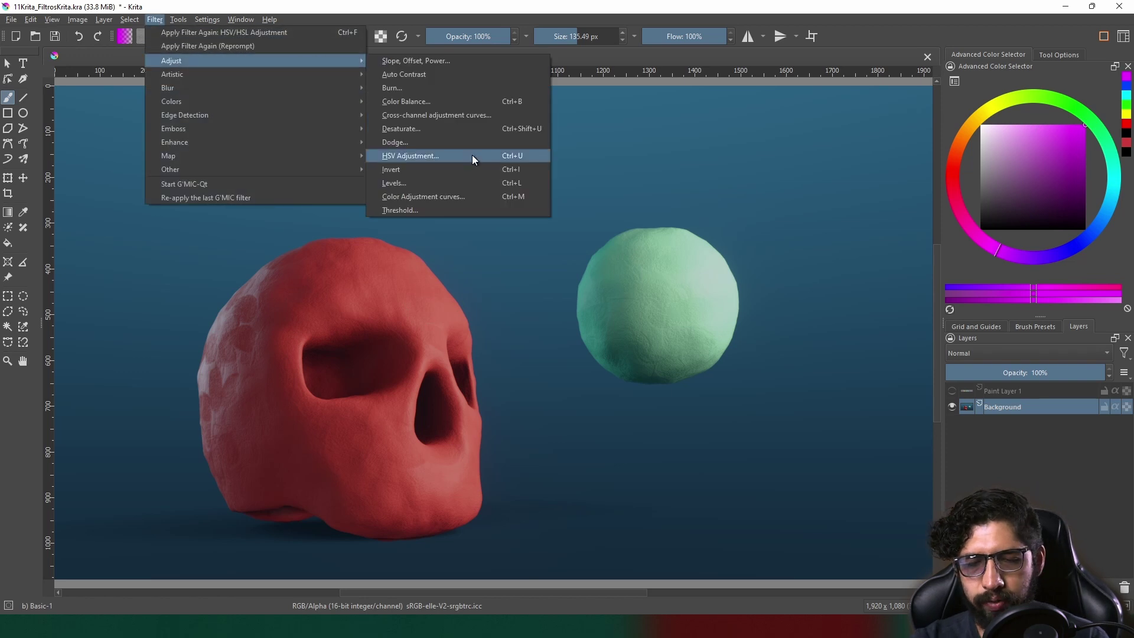
click(473, 155)
mouse_move(660, 181)
mouse_down()
mouse_move(608, 180)
mouse_move(641, 198)
mouse_up()
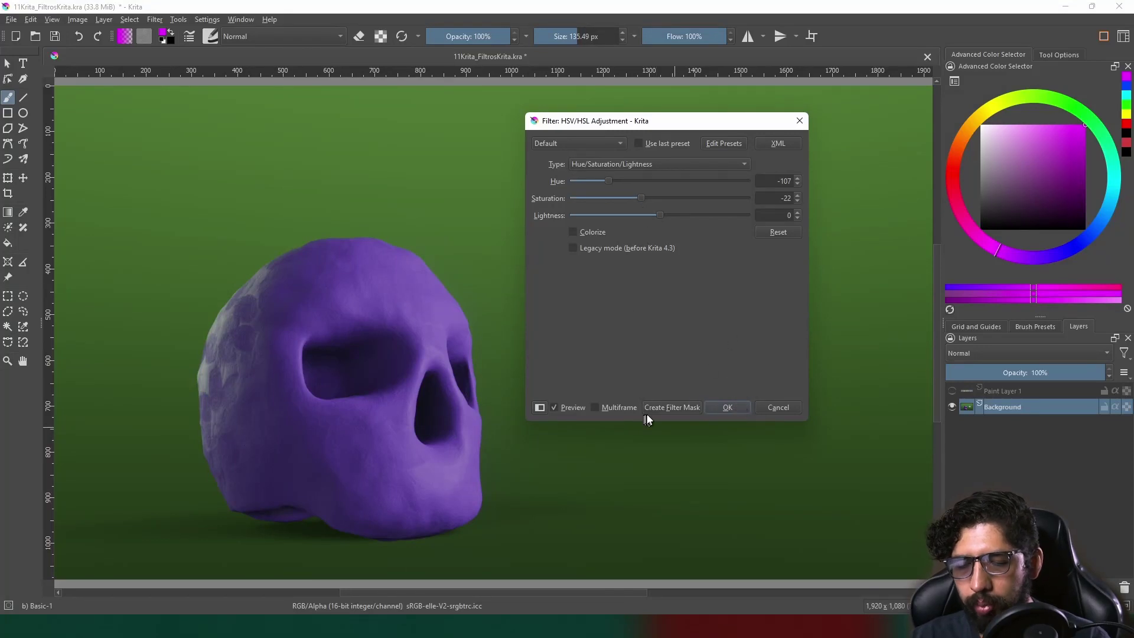
click(678, 407)
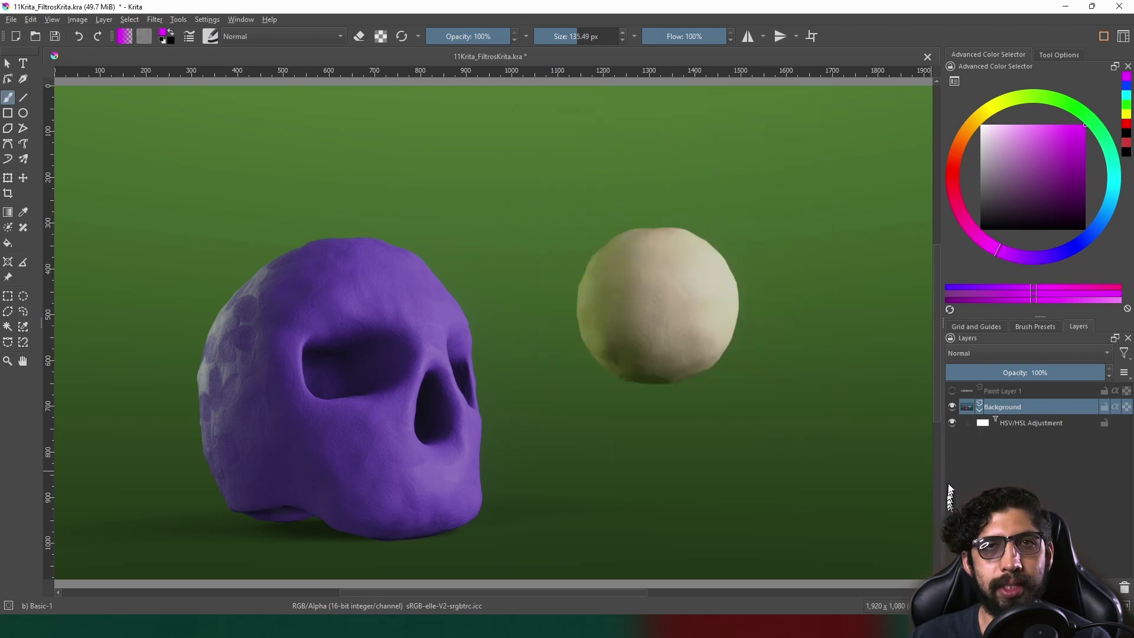
click(1028, 425)
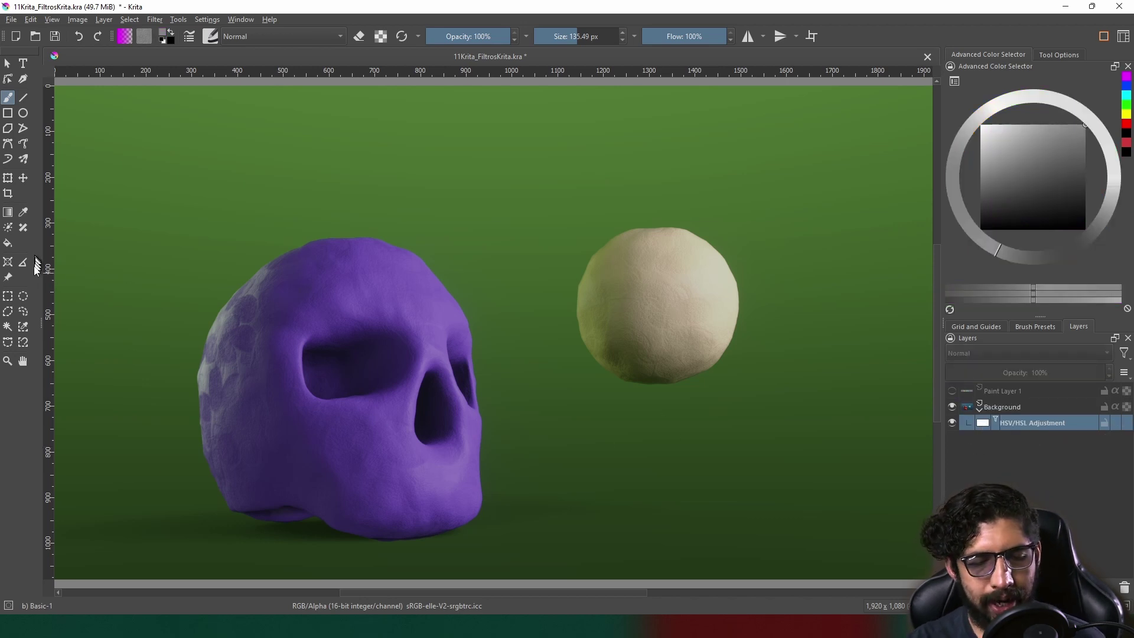
With the Block fuzzy brush, paint test strokes on the mask over the skull and sphere.
click(210, 37)
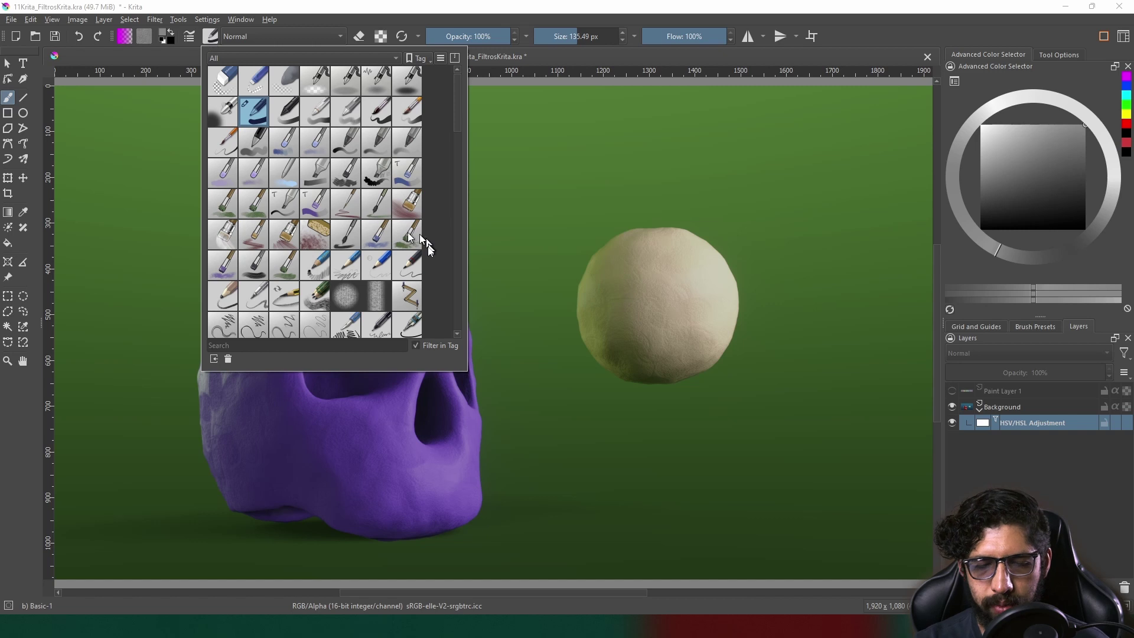
click(378, 177)
click(984, 242)
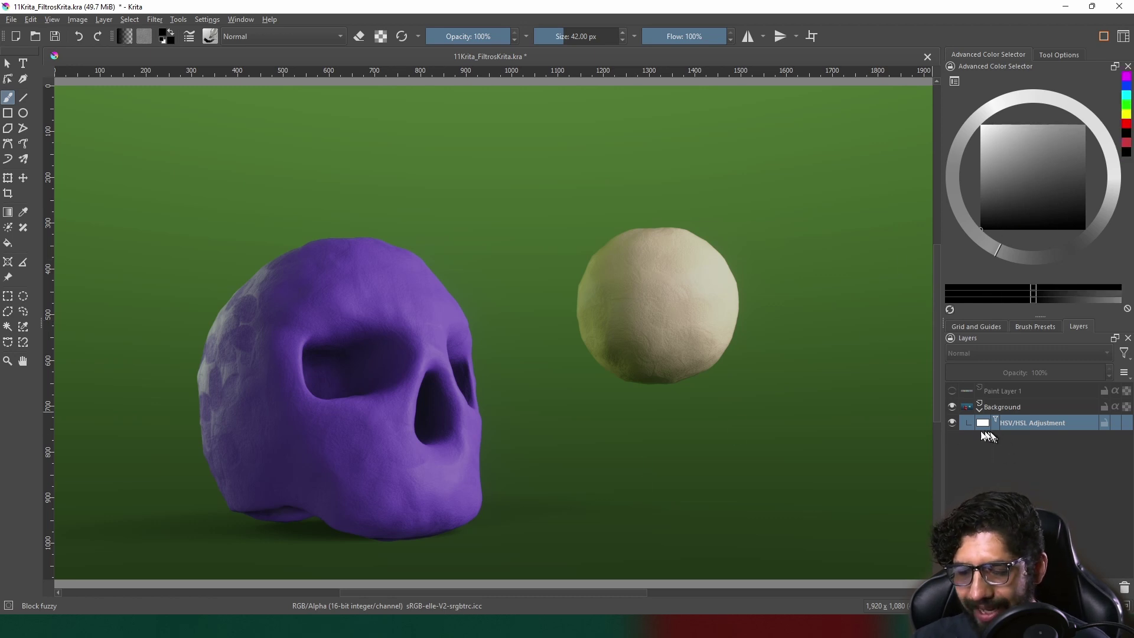
drag(386, 248, 395, 460)
drag(381, 189, 408, 454)
mouse_move(301, 201)
mouse_down()
mouse_move(290, 319)
mouse_move(230, 520)
mouse_up()
drag(307, 266, 437, 248)
drag(473, 319, 453, 485)
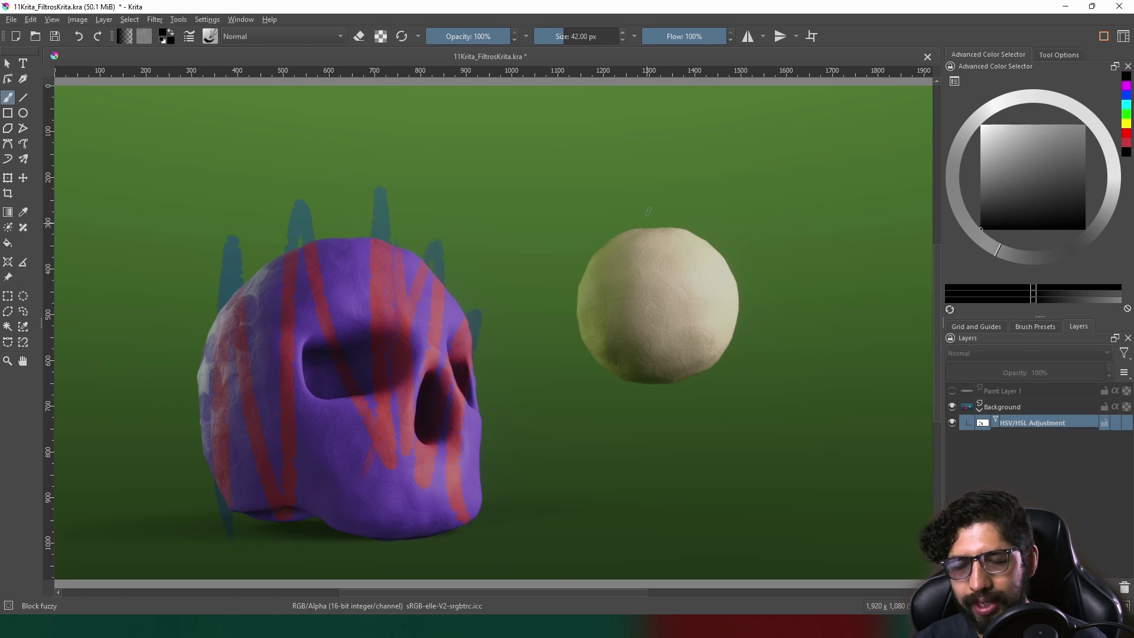
drag(648, 212, 673, 308)
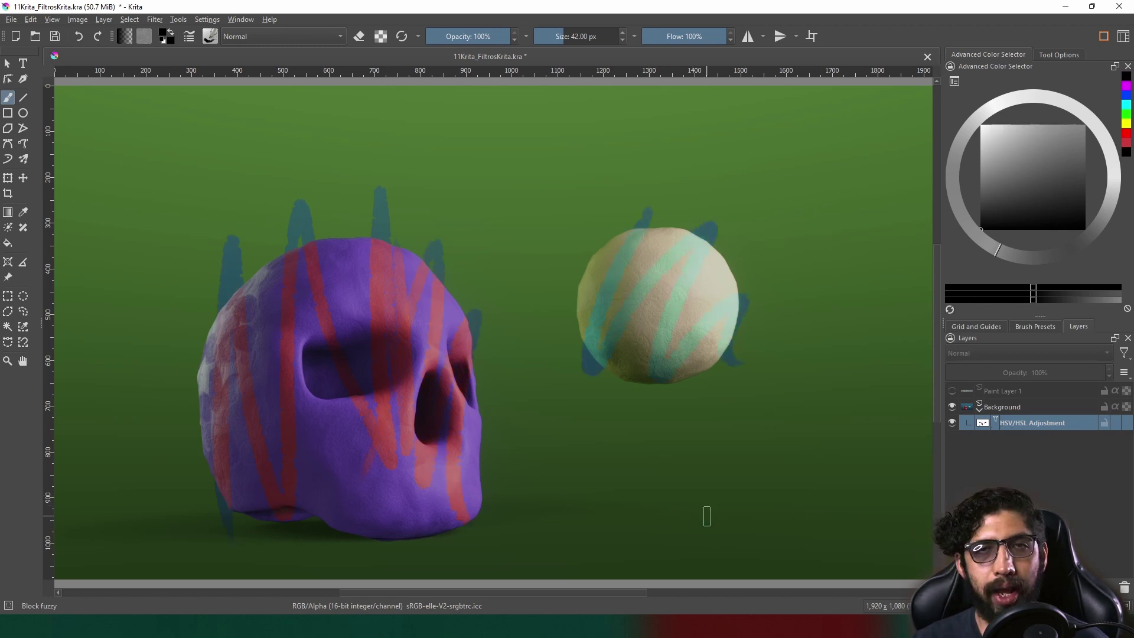
Toggle the HSV/HSL mask off and on to compare, then delete it.
click(952, 423)
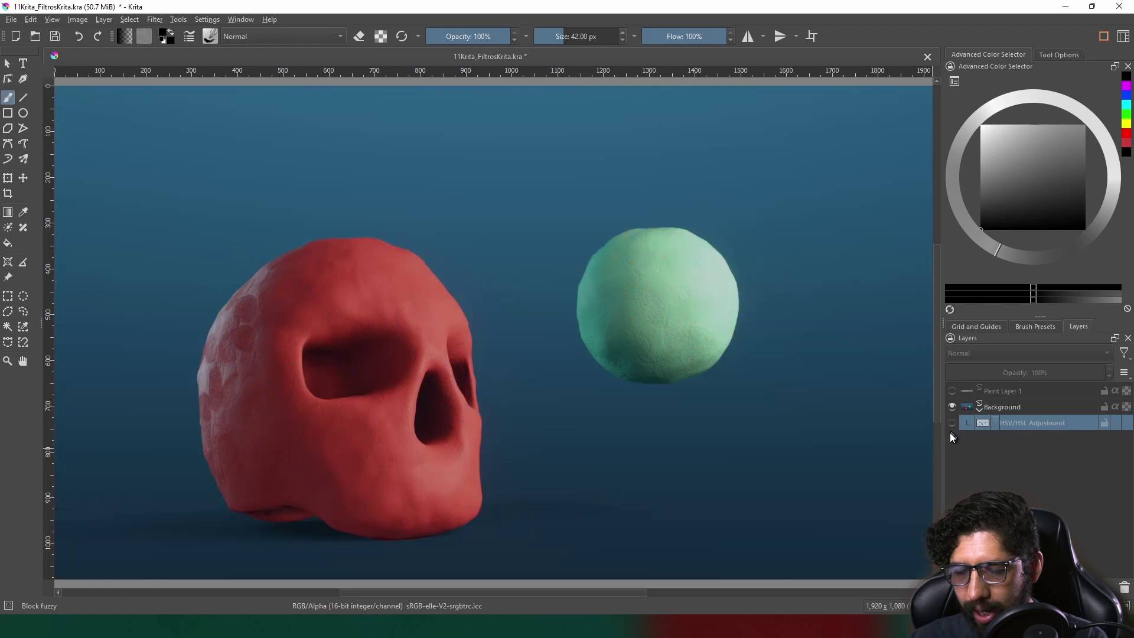
click(951, 423)
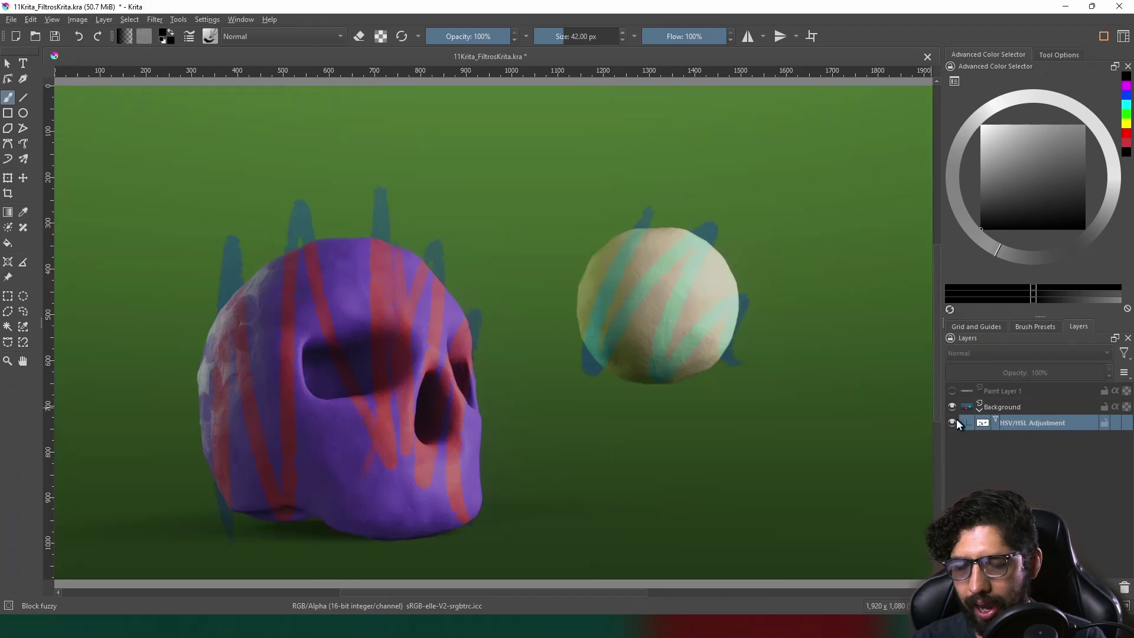
click(952, 423)
click(952, 423)
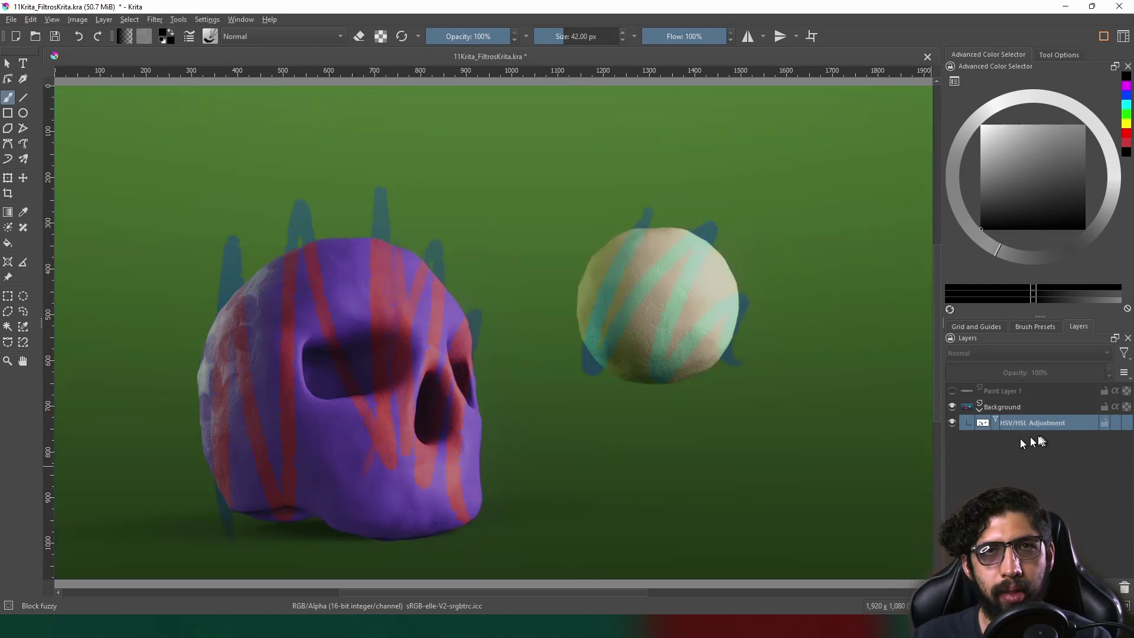
click(1122, 589)
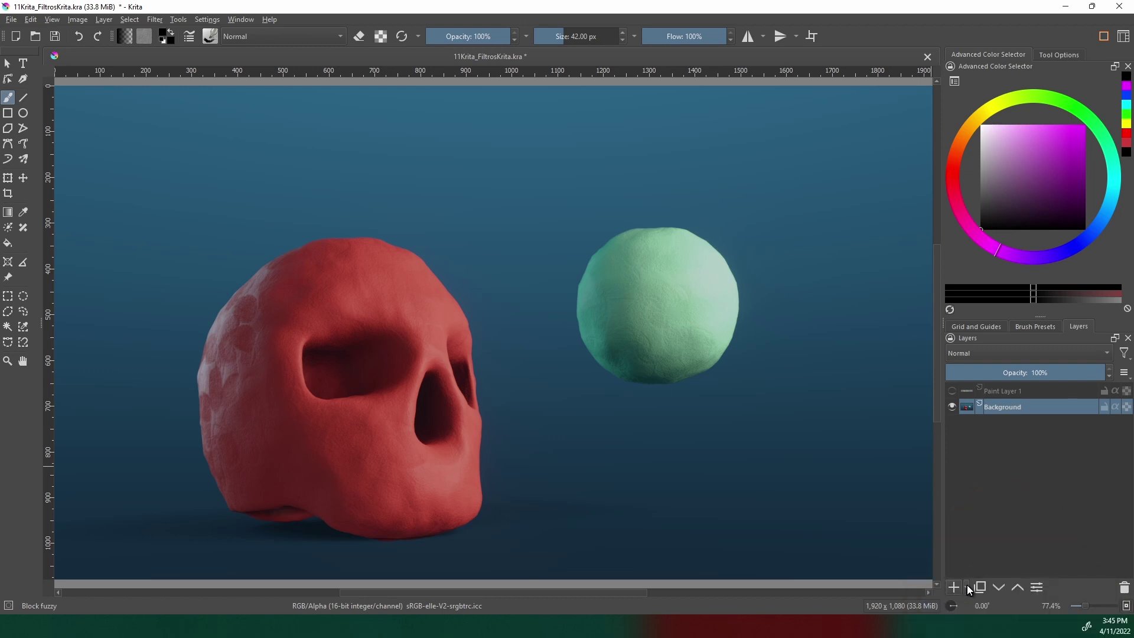
Add HSV/HSL Filter Layer 2 with hue -115 above Background and select it.
click(967, 585)
click(967, 588)
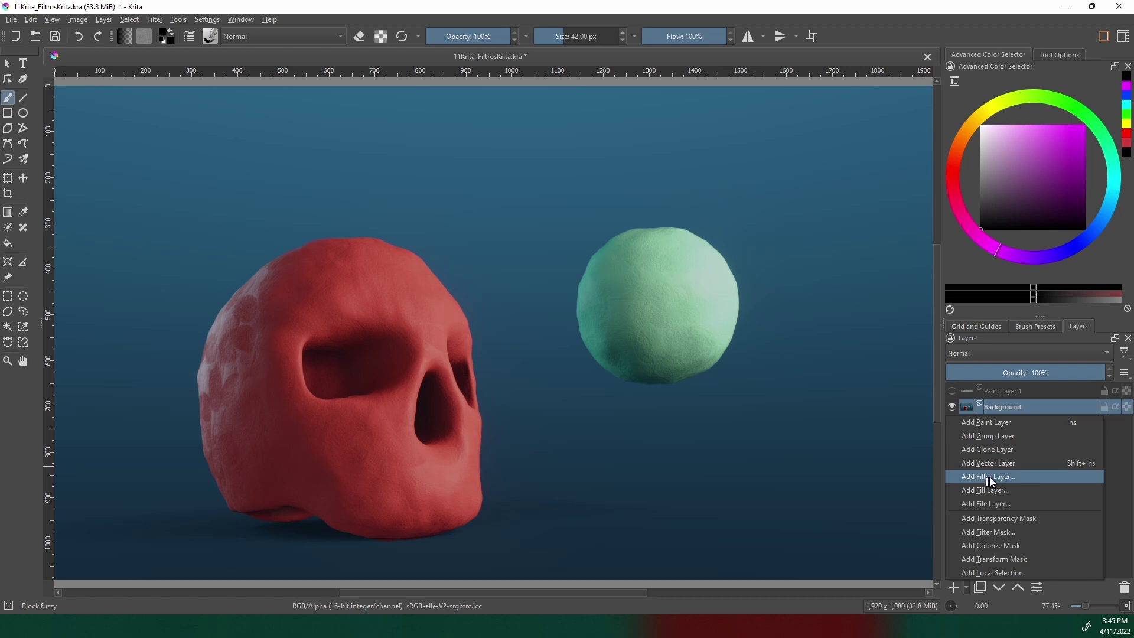
click(1010, 481)
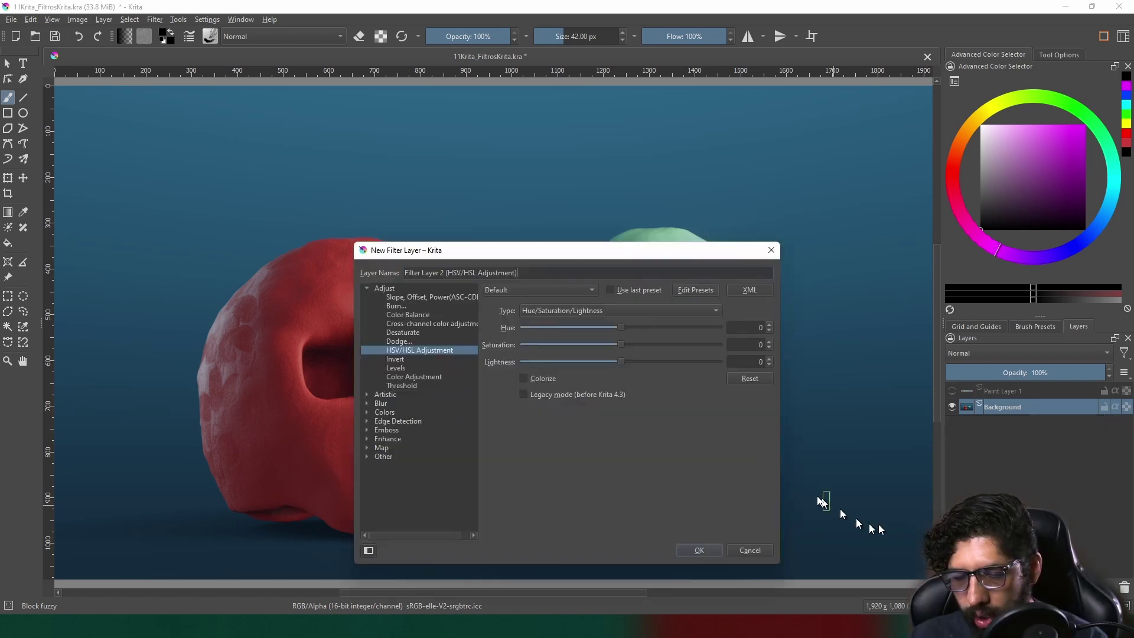
drag(617, 250, 751, 99)
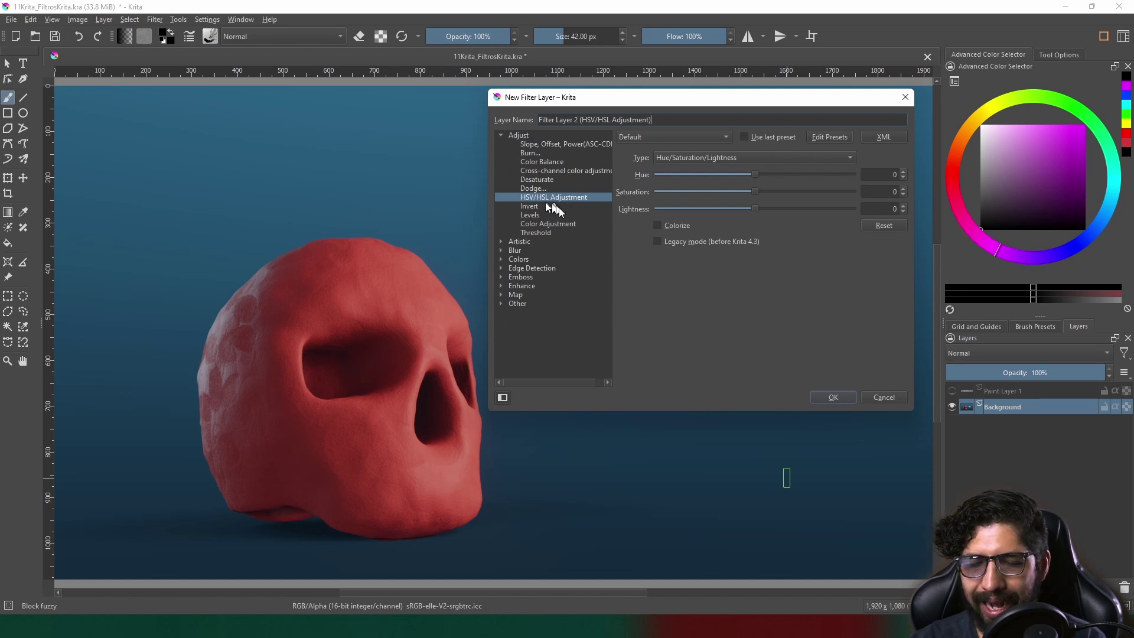
mouse_move(755, 174)
mouse_down()
mouse_move(694, 177)
mouse_move(725, 191)
mouse_up()
click(843, 396)
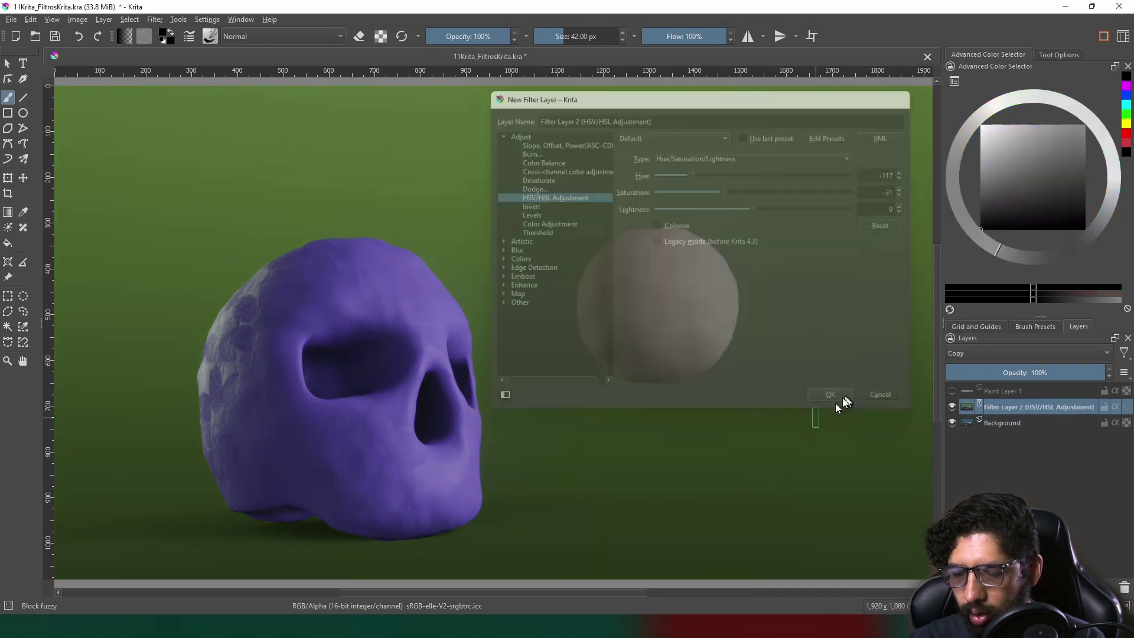
click(995, 423)
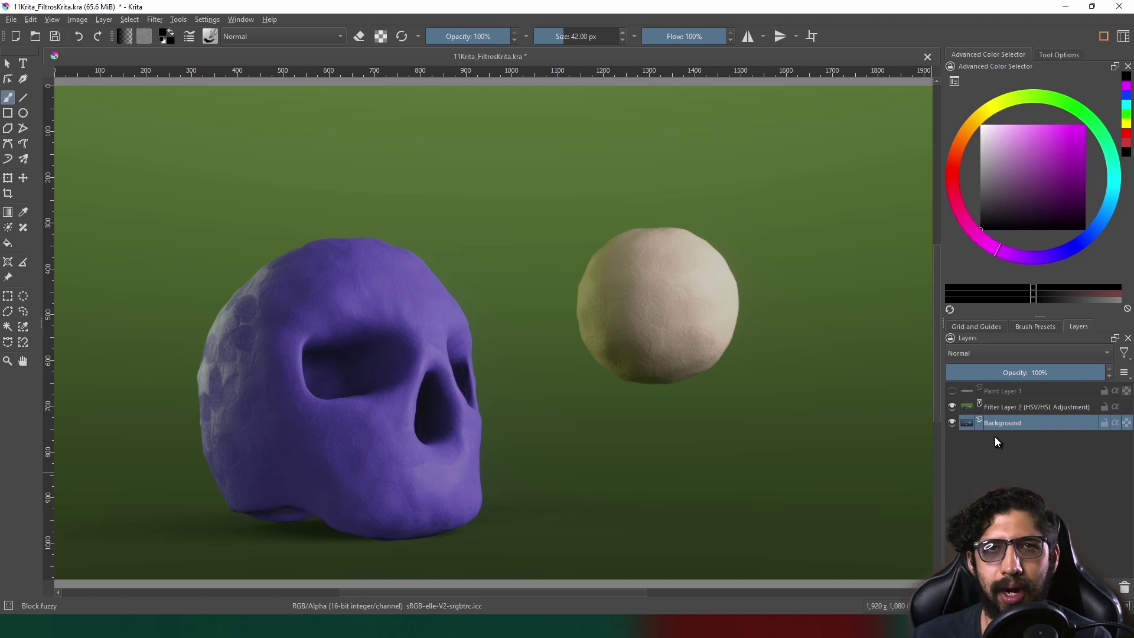
click(1020, 407)
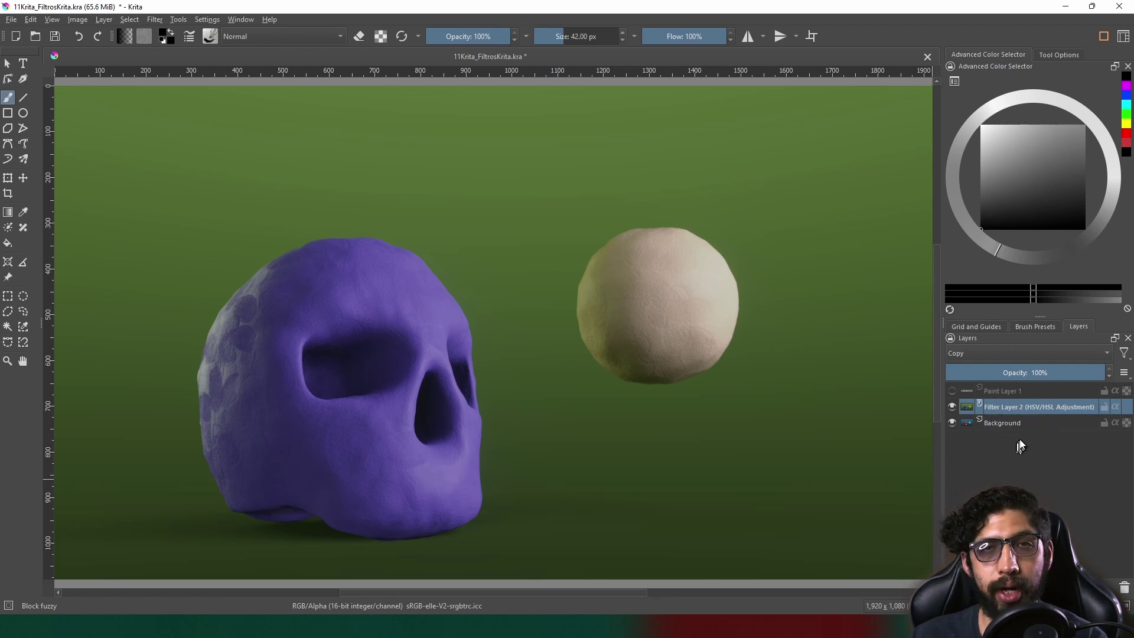
Change the filter layer's hue in its Properties to recolour the whole scene.
right_click(1004, 412)
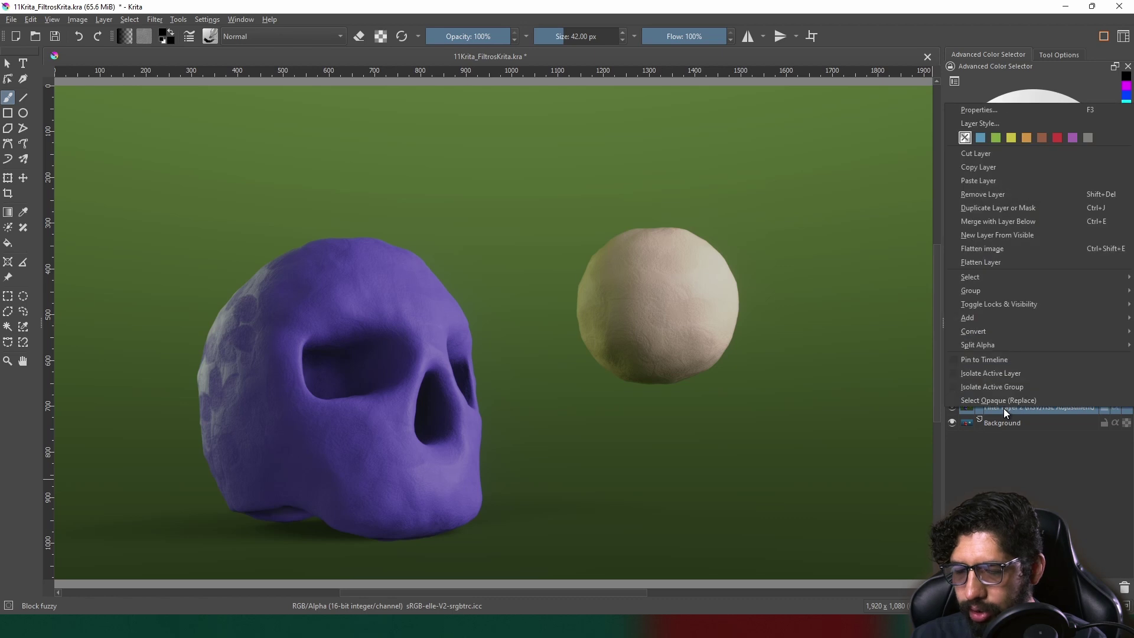
click(994, 112)
drag(585, 236, 851, 193)
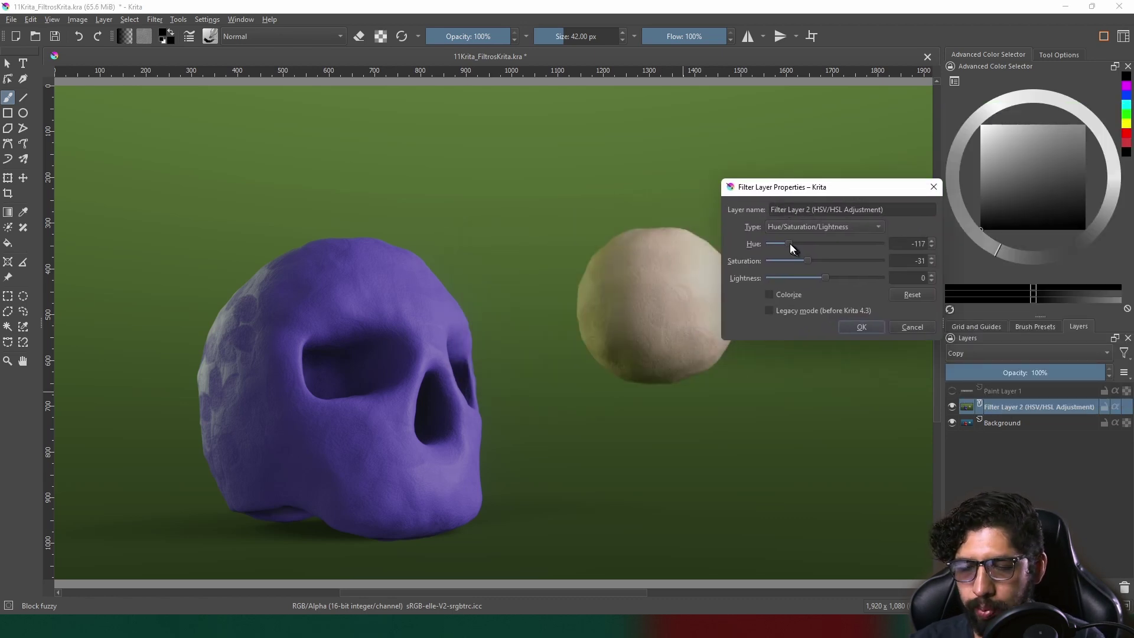
drag(789, 243, 842, 245)
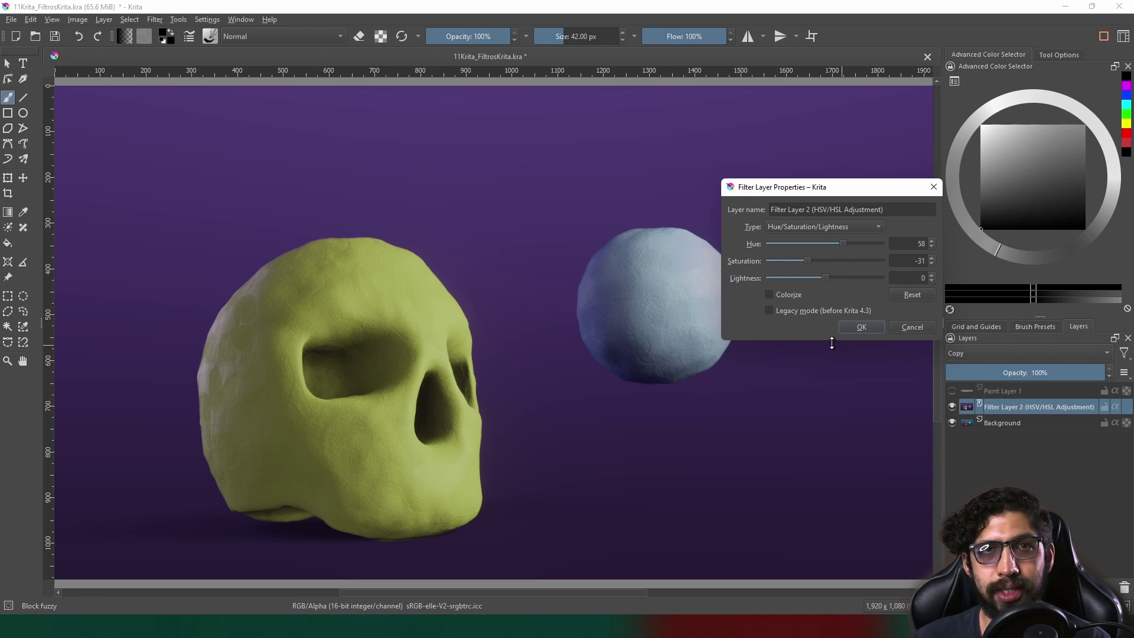
click(861, 327)
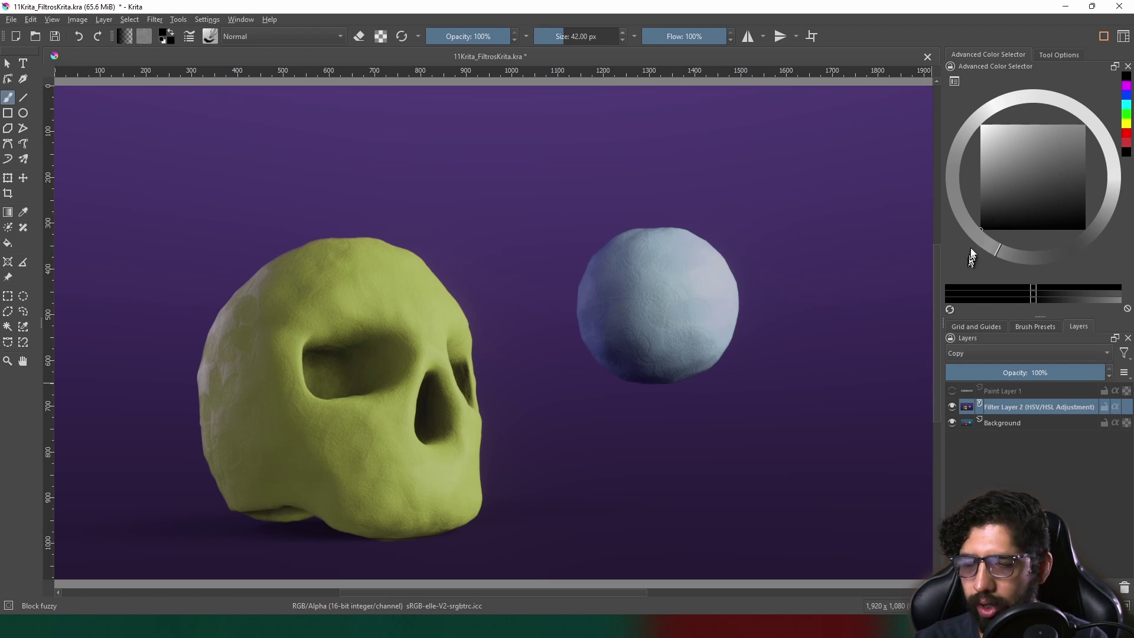
Scribble red and mid-grey test strokes over the skull and sphere, then delete the filter layer.
mouse_move(434, 250)
mouse_down()
mouse_move(324, 467)
mouse_move(742, 416)
mouse_up()
click(981, 126)
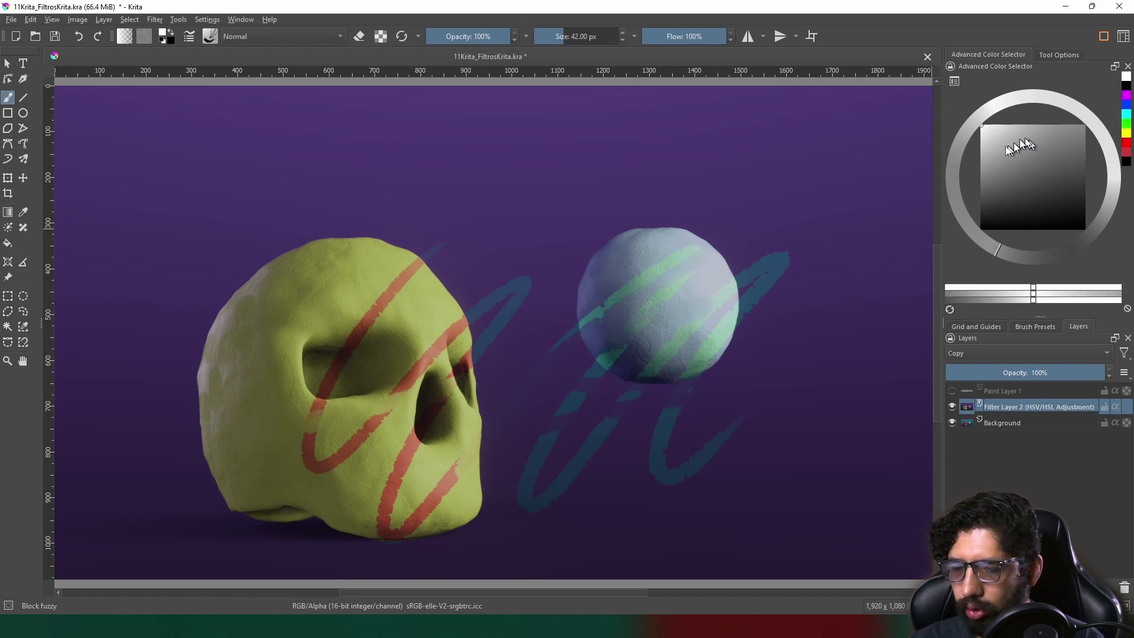
drag(1013, 143, 978, 174)
drag(839, 292, 271, 335)
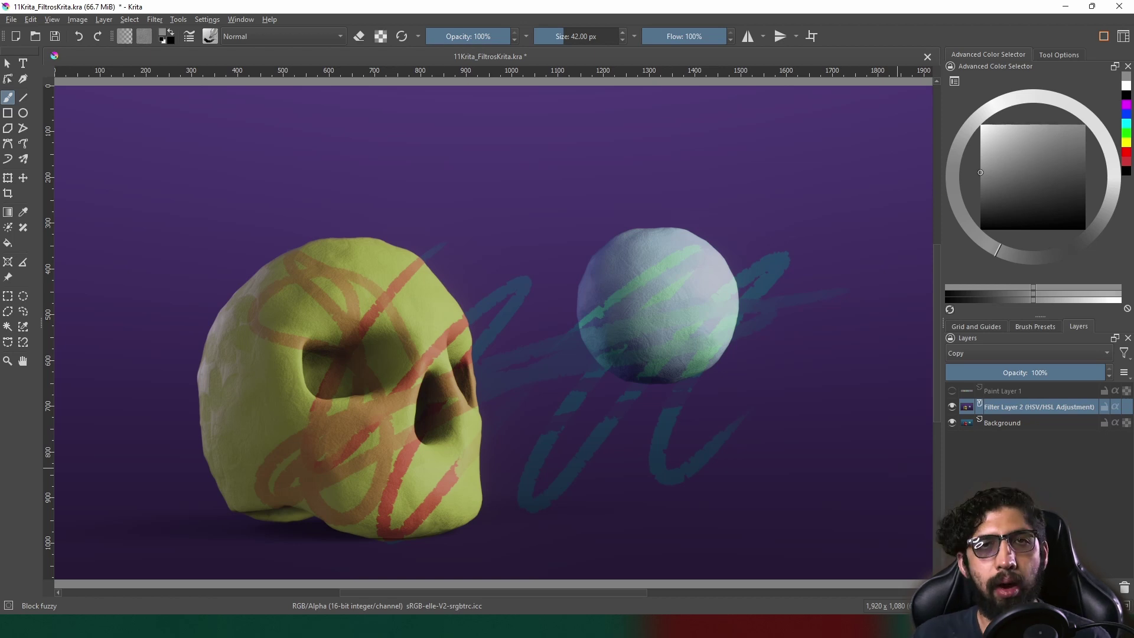
click(1121, 587)
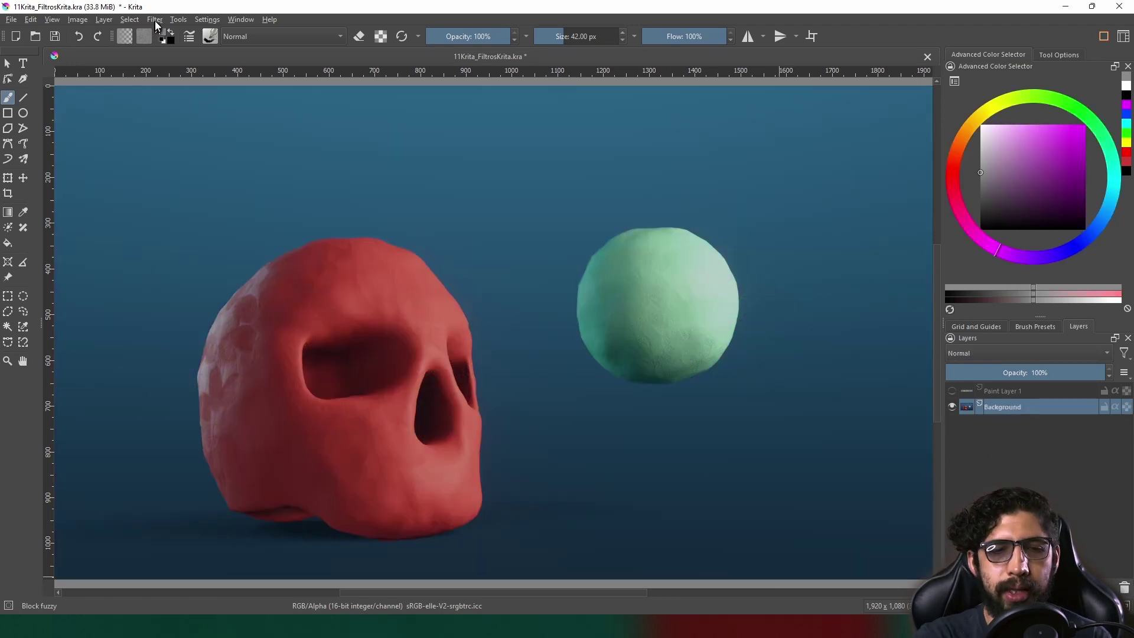
click(154, 19)
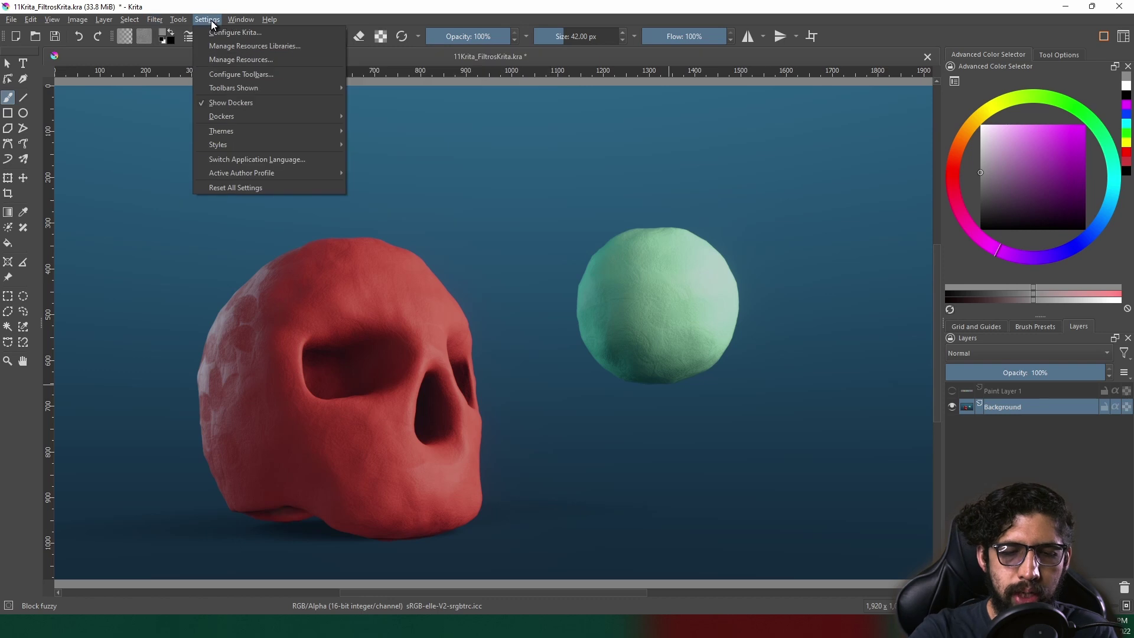
click(303, 34)
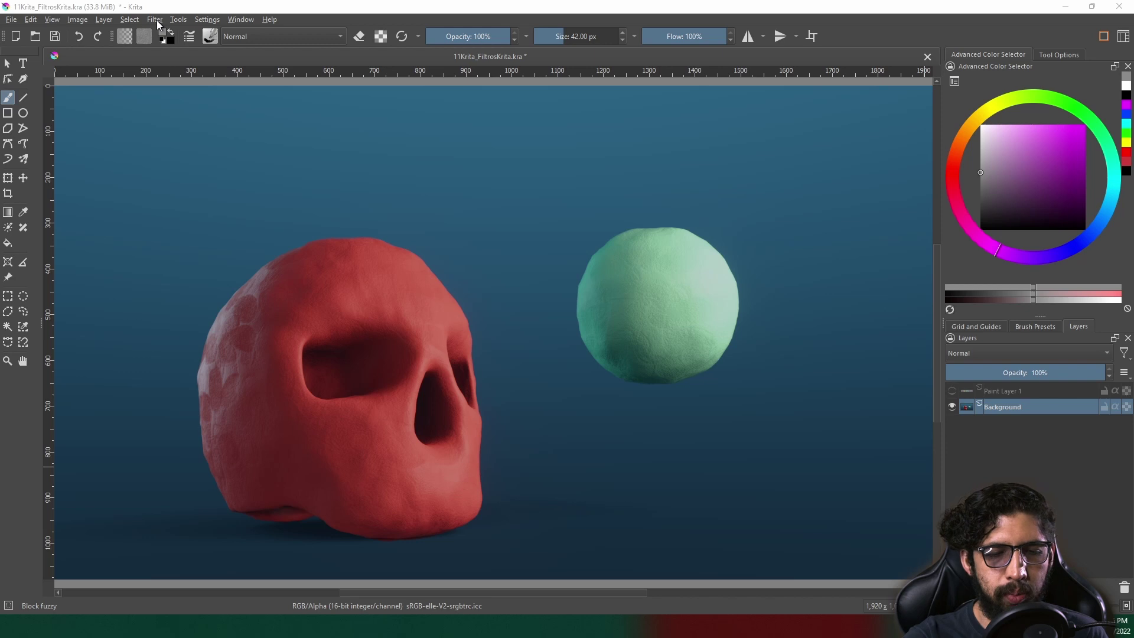
click(156, 20)
mouse_move(171, 60)
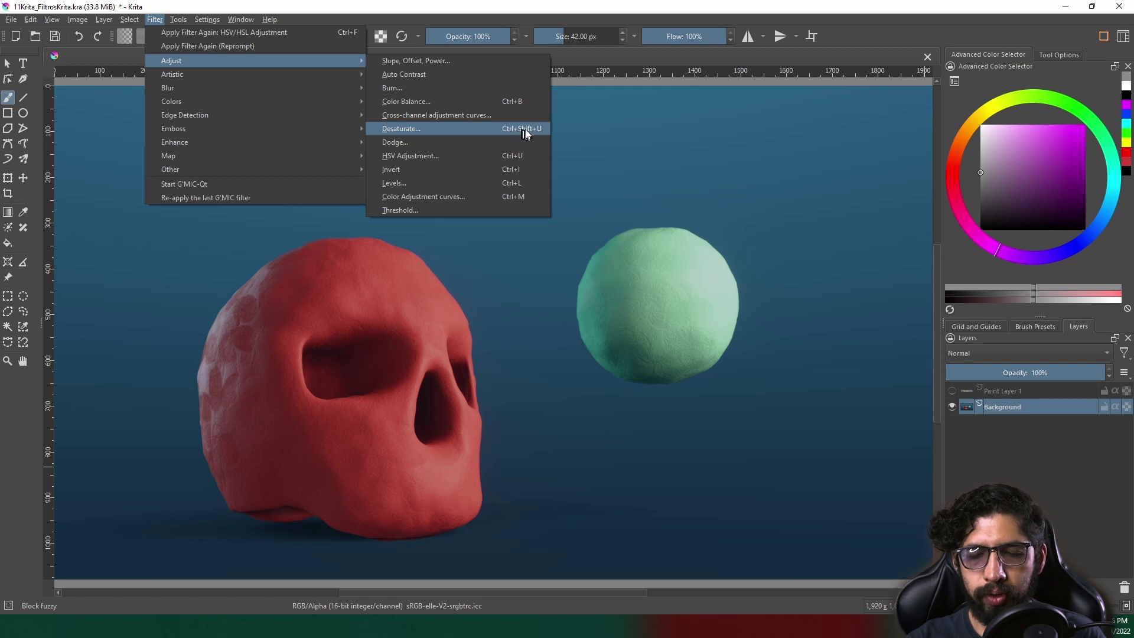
click(525, 134)
drag(692, 121, 823, 123)
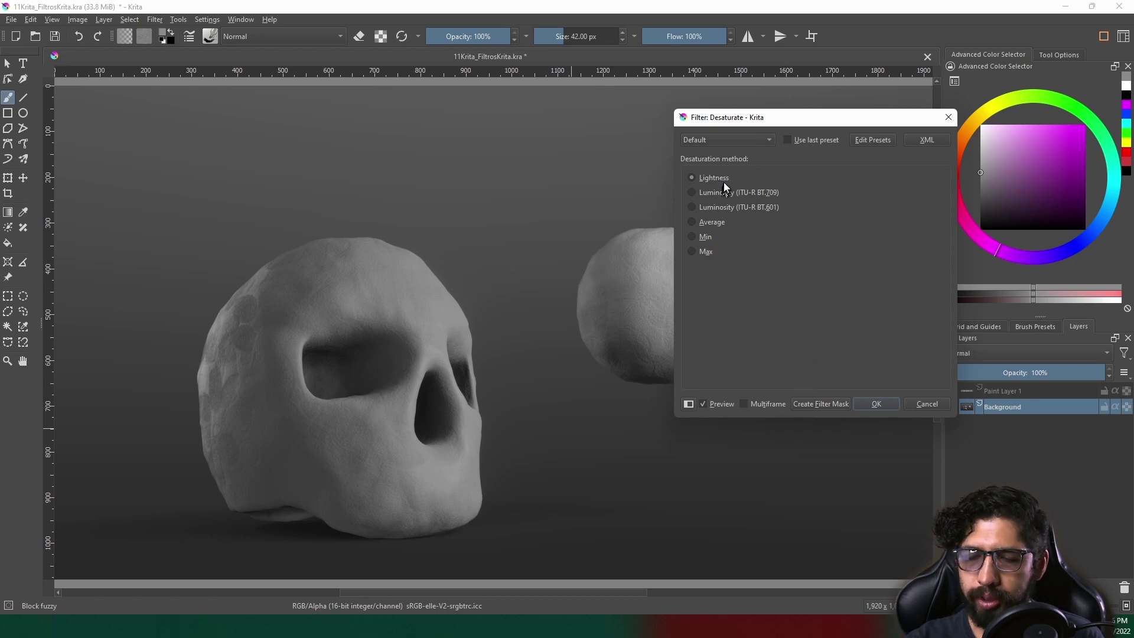
click(730, 207)
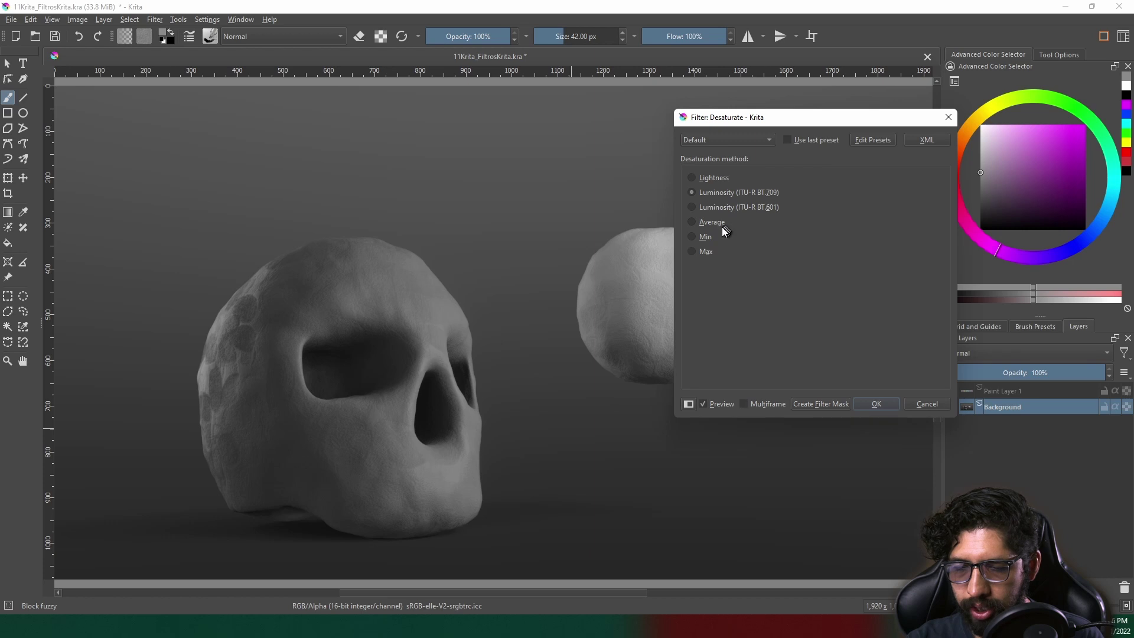
click(721, 225)
click(709, 252)
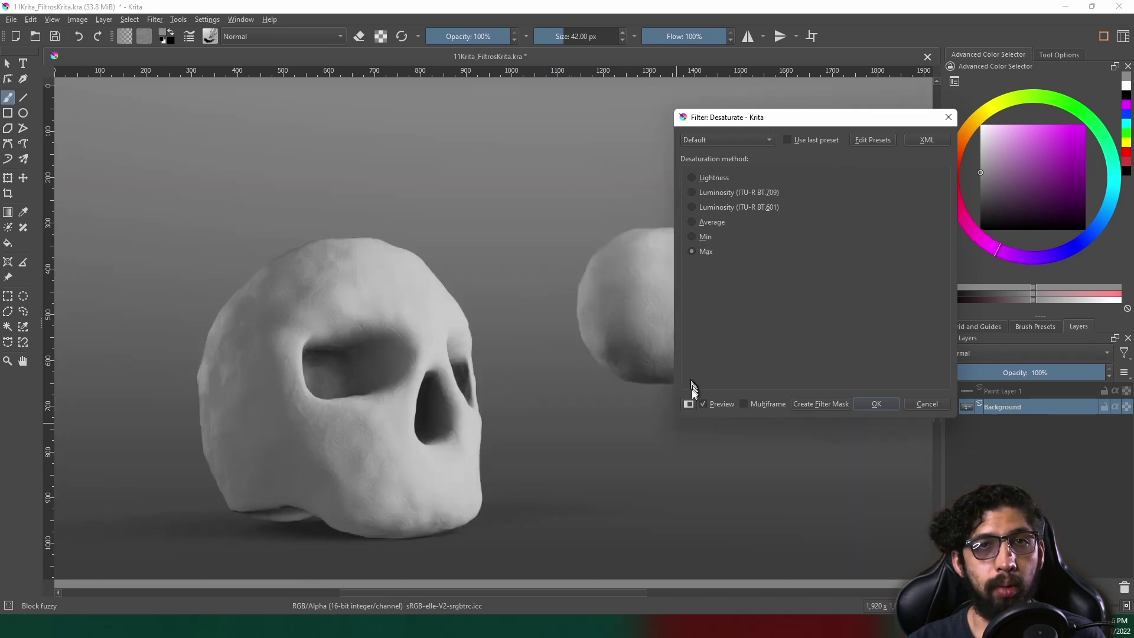
click(717, 207)
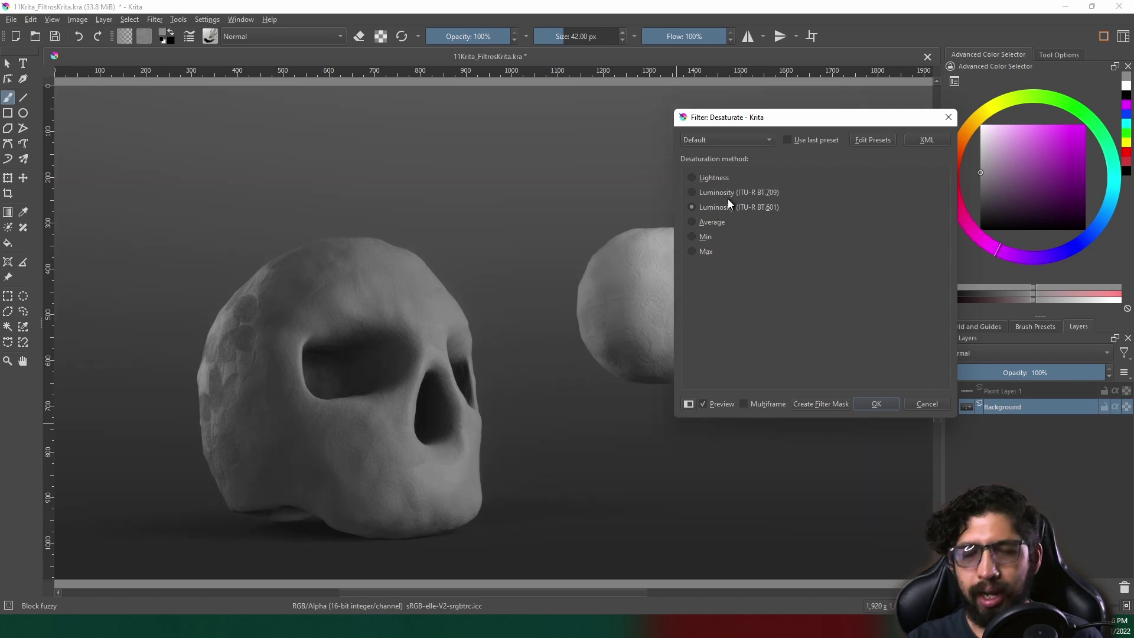
click(926, 404)
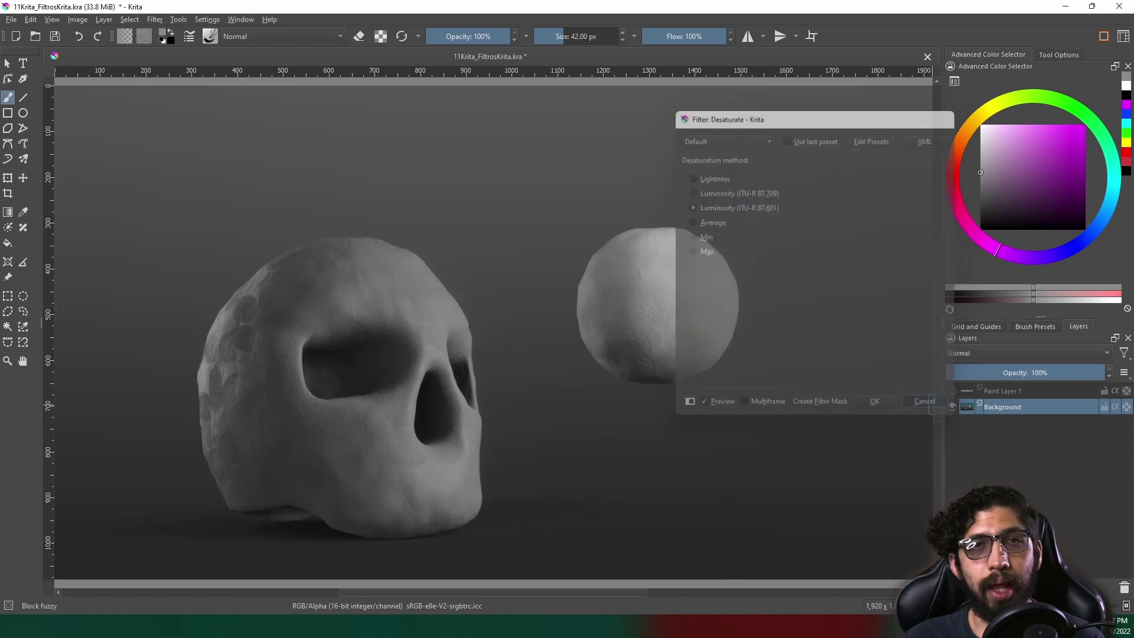
click(156, 21)
mouse_move(171, 60)
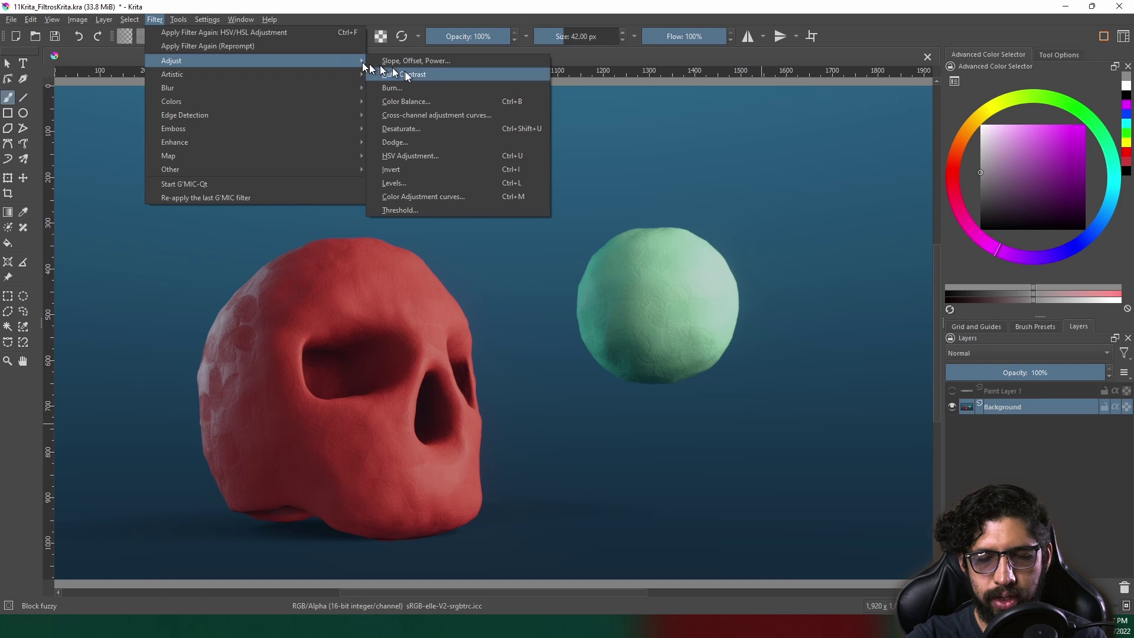
Preview and cancel an HSV/HSL hue shift, then make Paint Layer 1's colour circles visible.
click(515, 155)
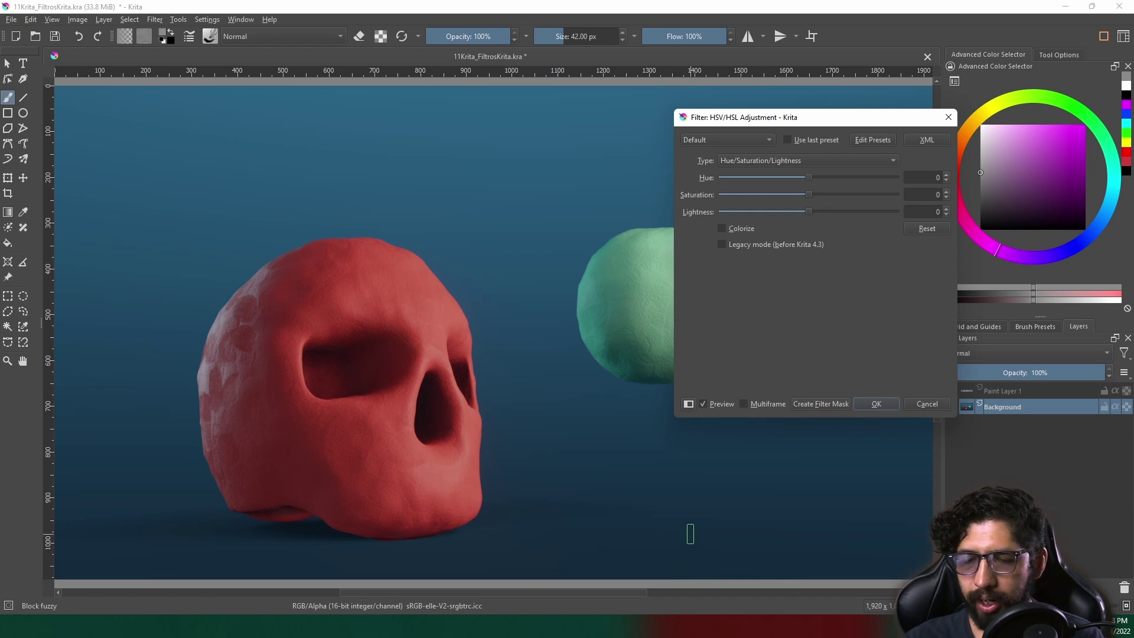
mouse_move(809, 177)
mouse_down()
mouse_move(784, 179)
mouse_move(825, 177)
mouse_move(833, 194)
mouse_move(781, 211)
mouse_move(852, 211)
mouse_up()
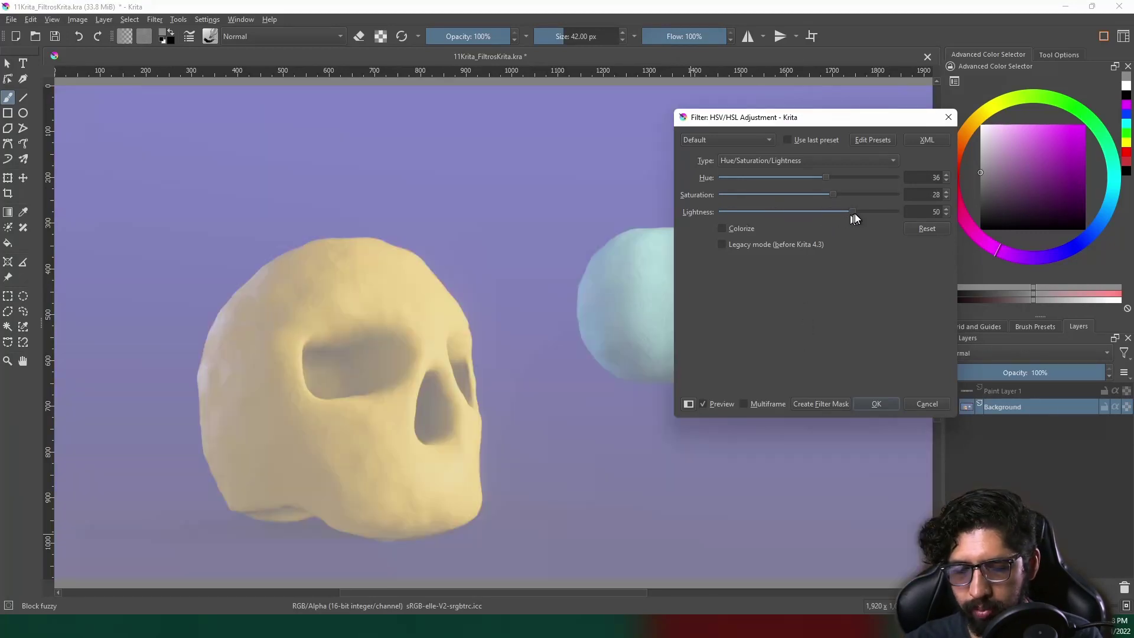
click(927, 404)
click(969, 390)
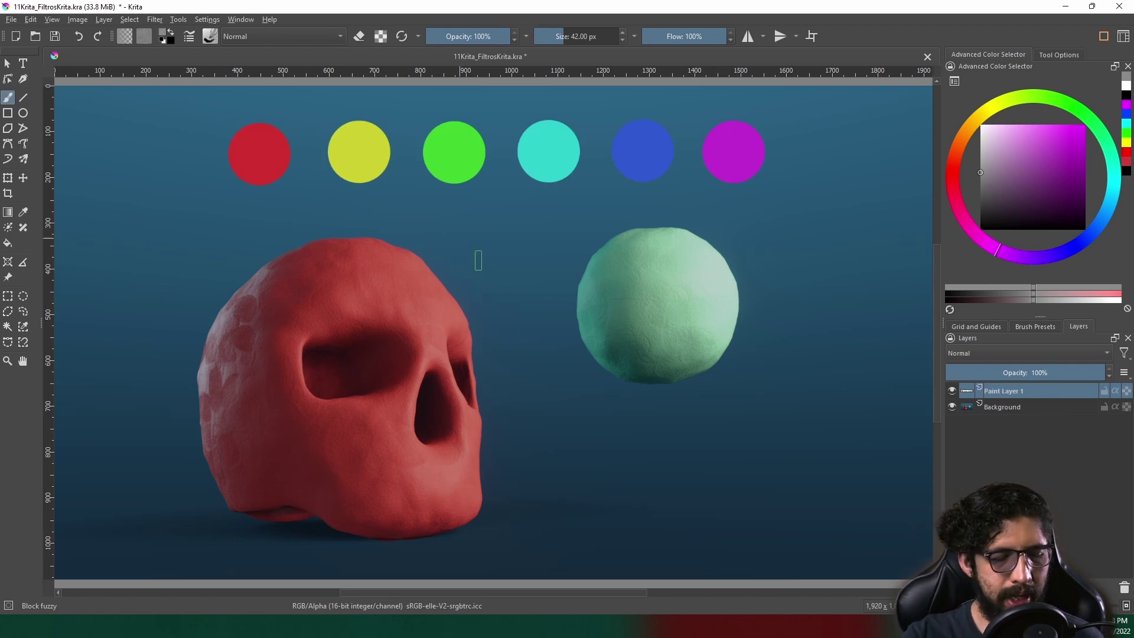
key(ctrl+u)
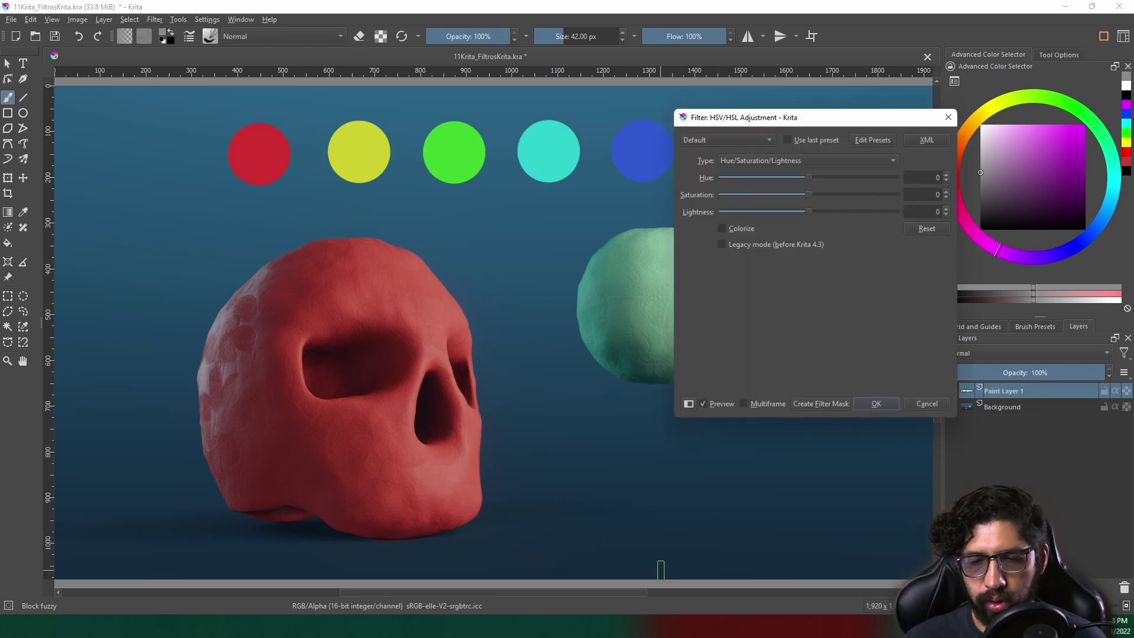
drag(820, 119, 709, 291)
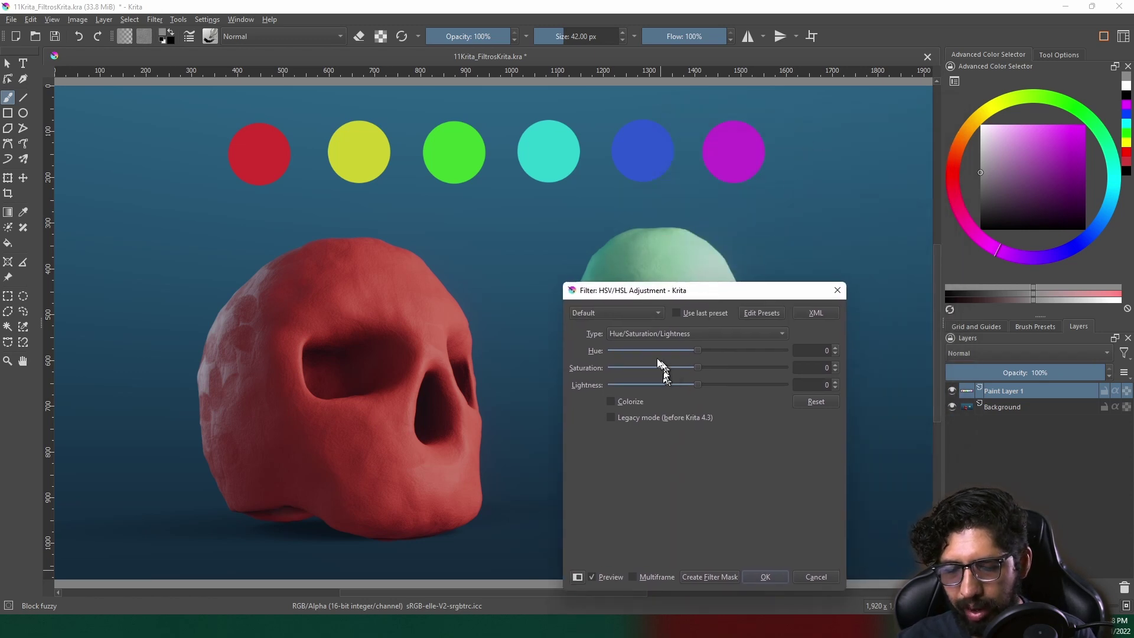
drag(698, 351, 716, 355)
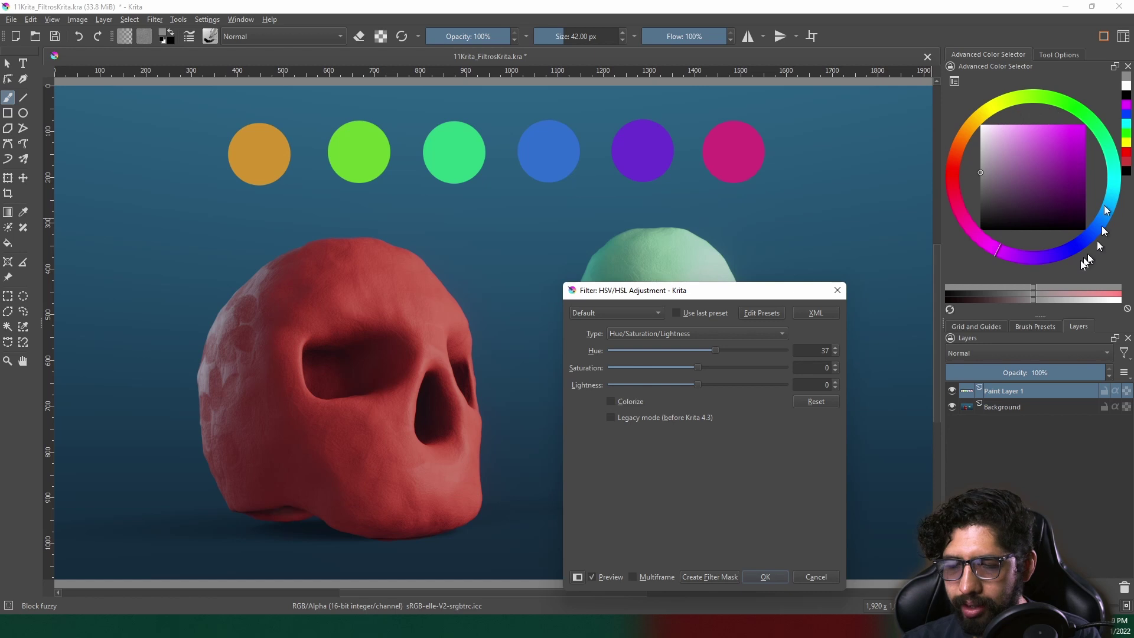
mouse_move(715, 351)
mouse_down()
mouse_move(698, 357)
mouse_move(726, 363)
mouse_up()
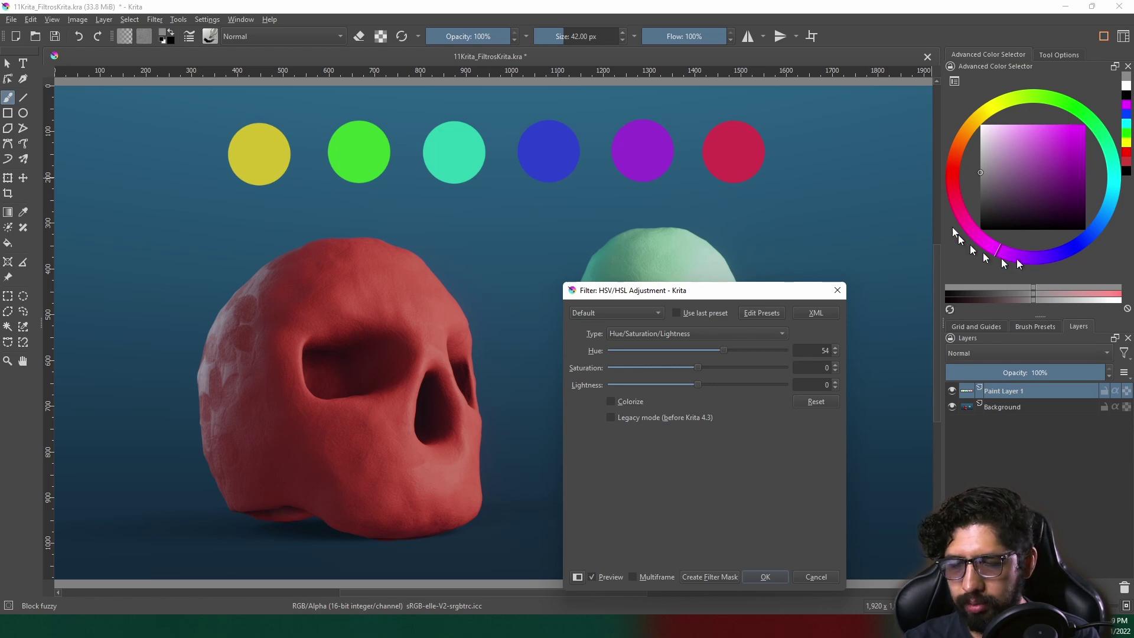
drag(721, 355, 668, 362)
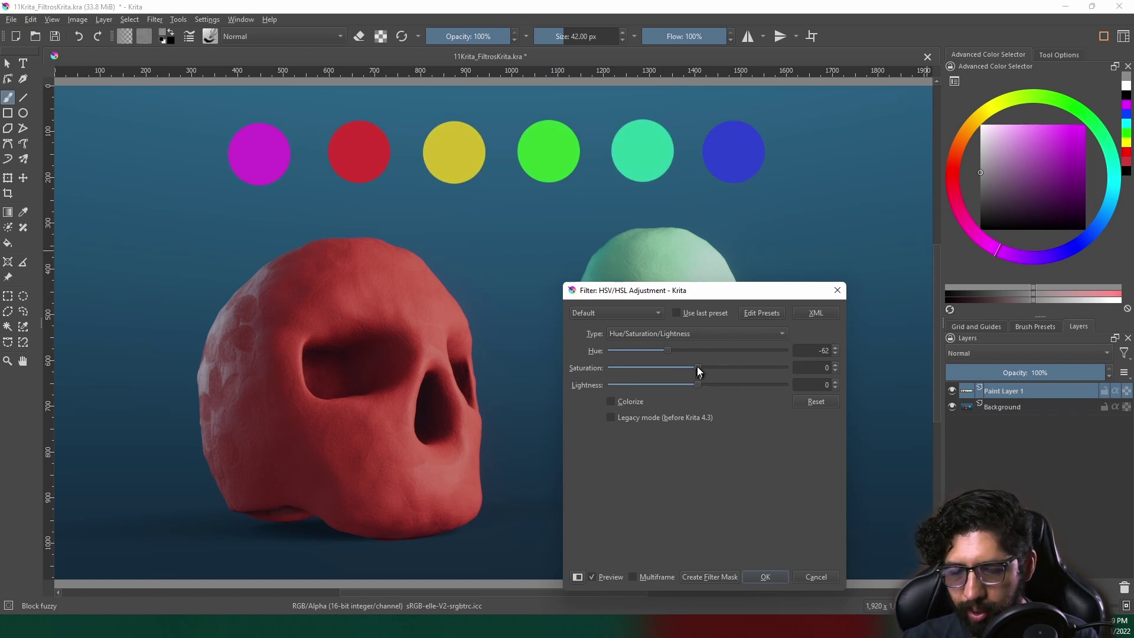
mouse_move(697, 369)
mouse_down()
mouse_move(644, 377)
mouse_move(757, 398)
mouse_up()
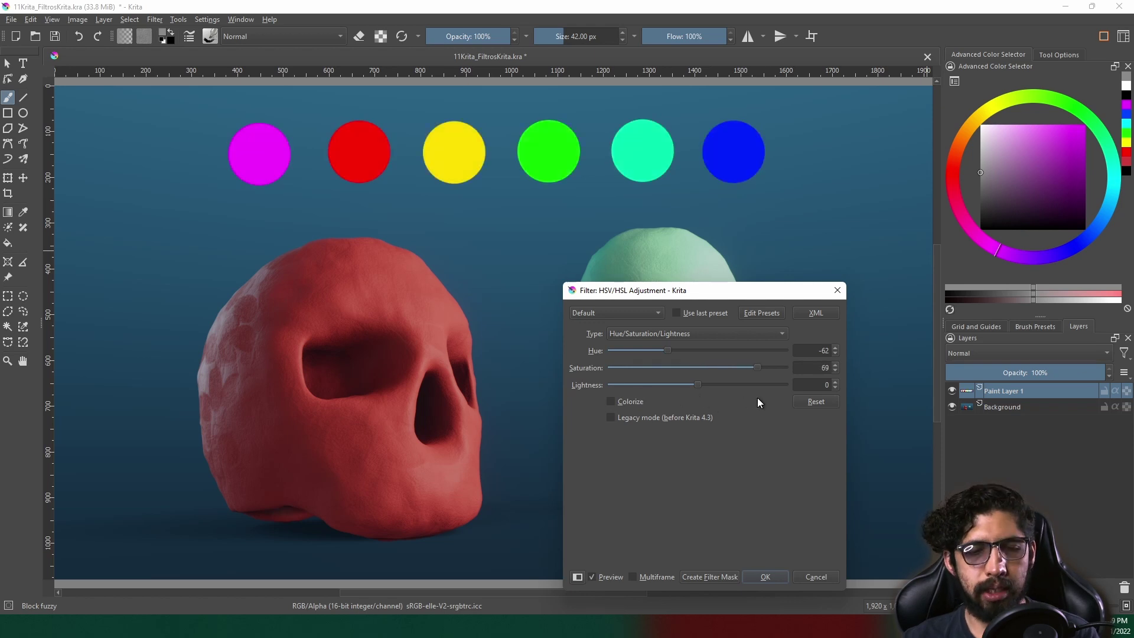
mouse_move(747, 407)
mouse_down()
mouse_move(667, 387)
mouse_move(783, 399)
mouse_move(680, 406)
mouse_move(749, 413)
mouse_up()
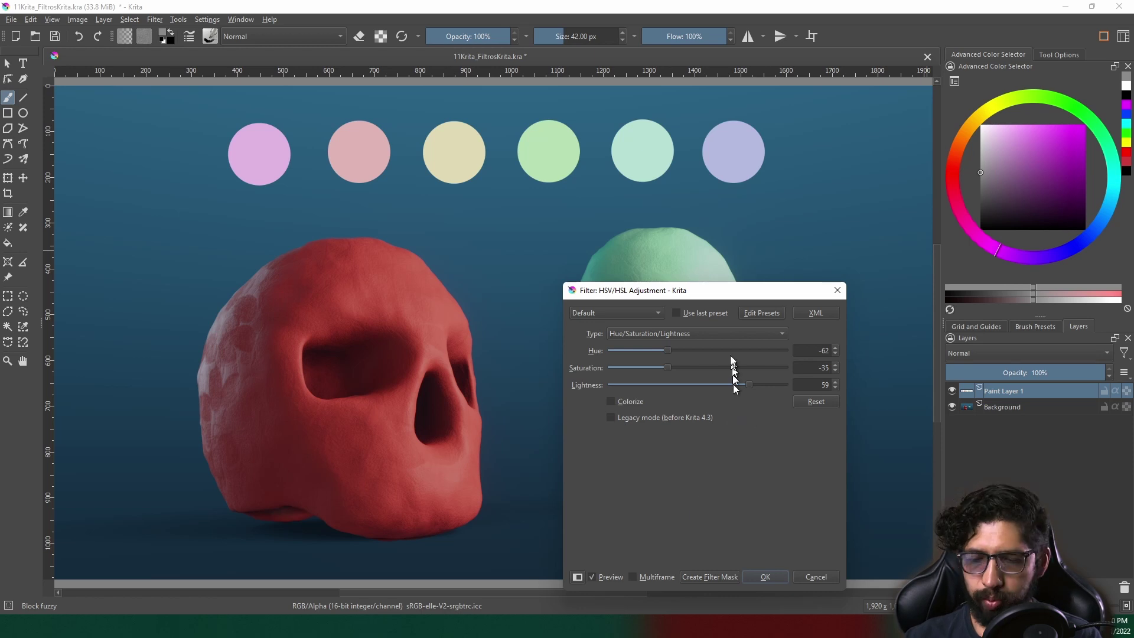
click(734, 335)
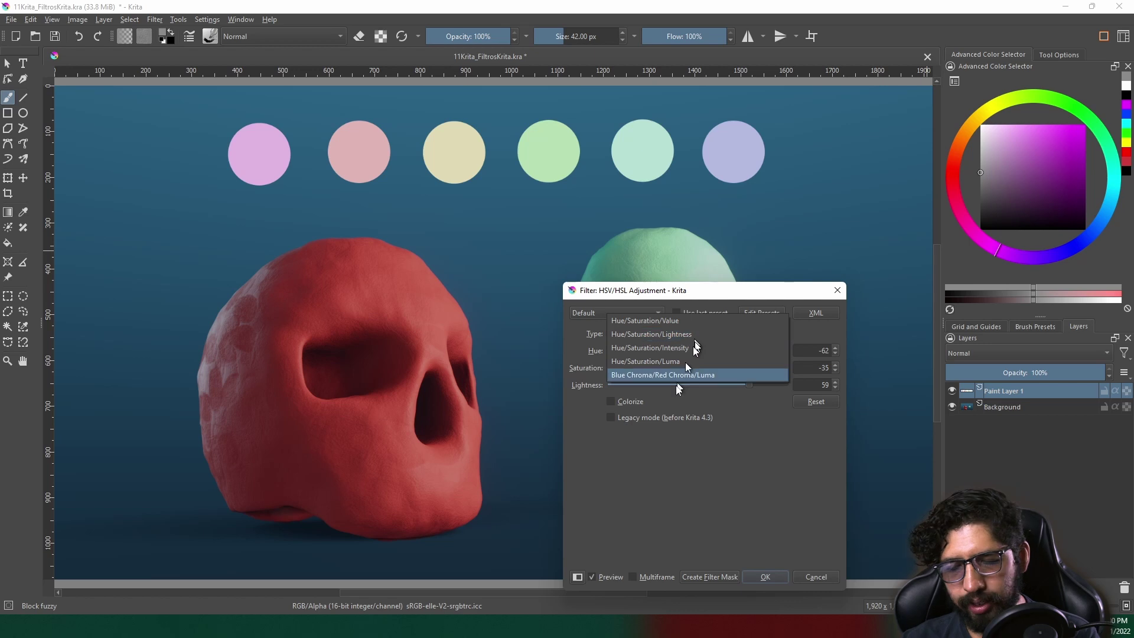
key(Escape)
key(Escape)
click(1005, 407)
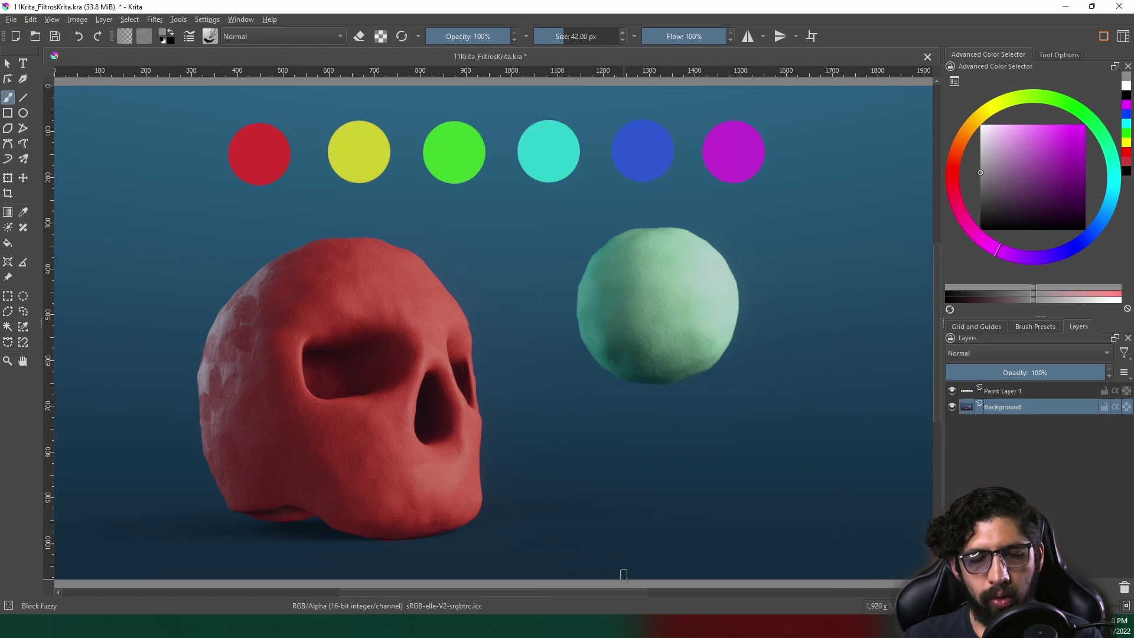
Preview a strong, then moderate, Gaussian Blur on the whole image.
click(155, 20)
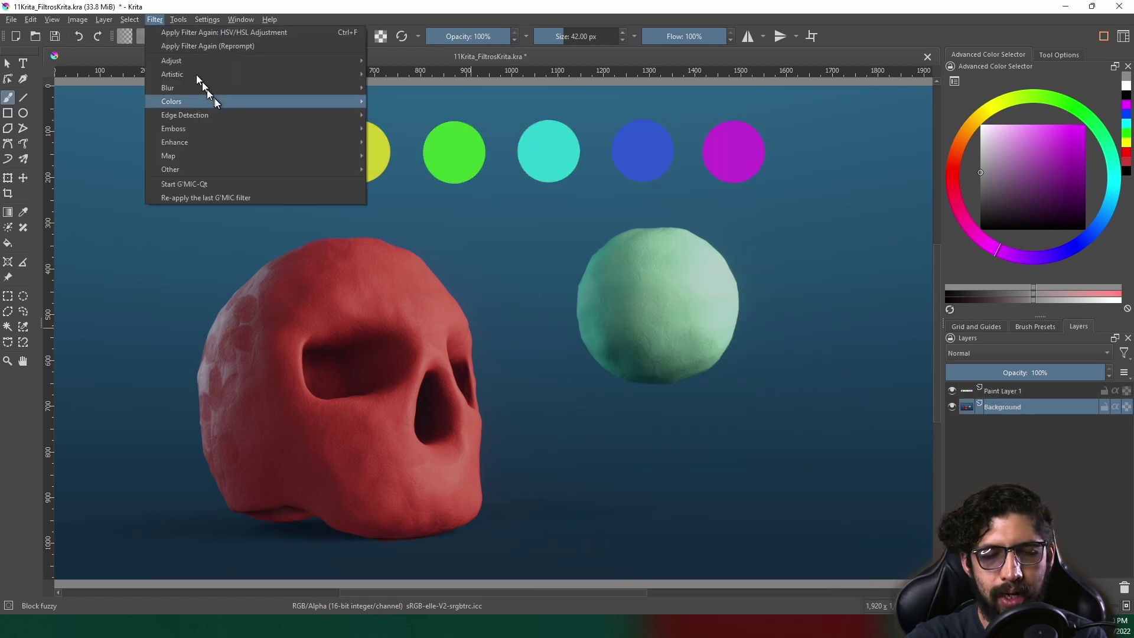
mouse_move(167, 87)
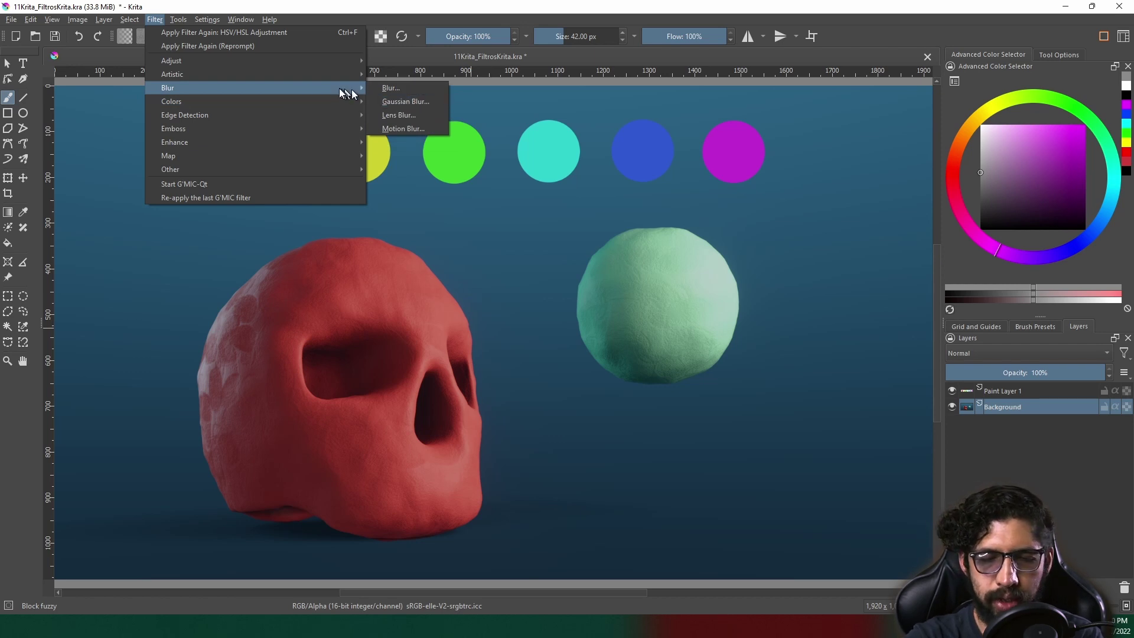
click(405, 102)
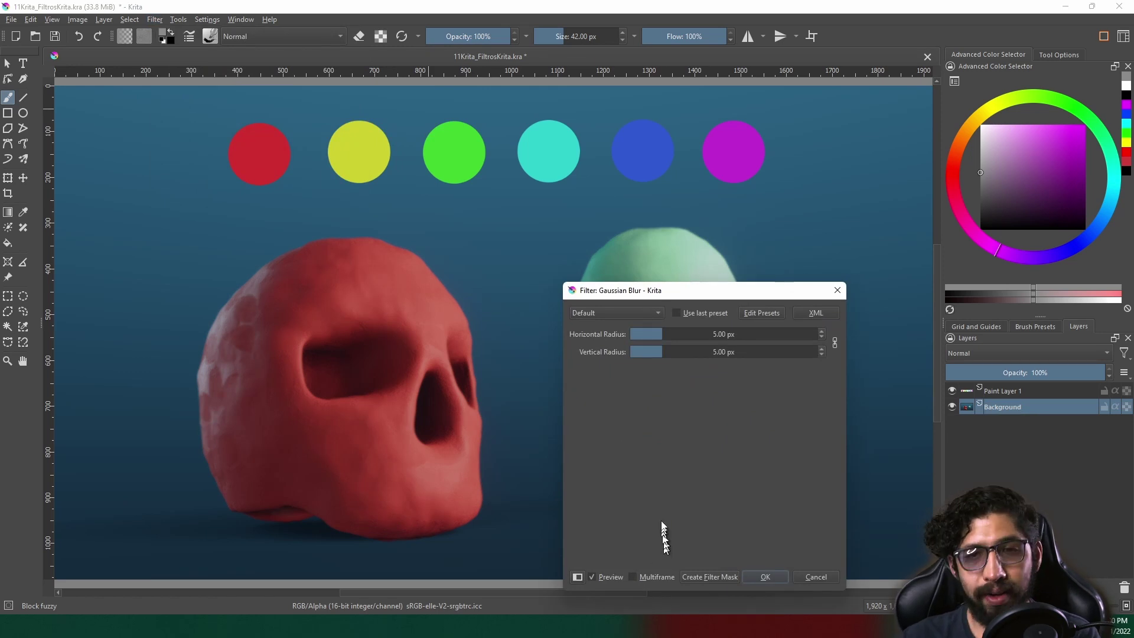
drag(661, 332, 724, 334)
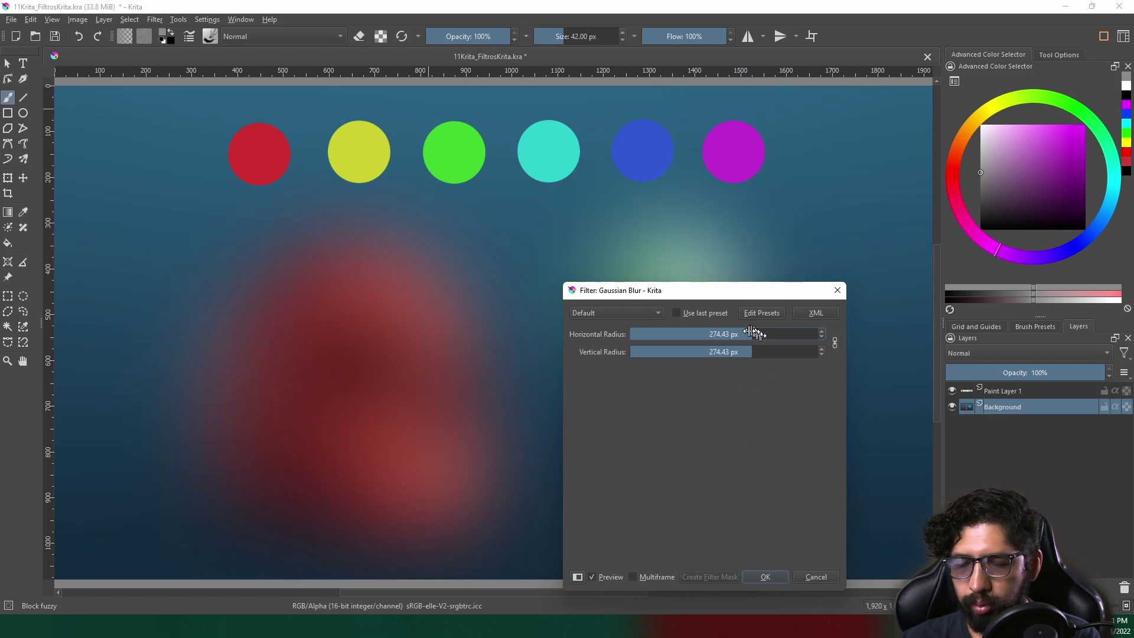
mouse_move(752, 333)
mouse_down()
mouse_move(680, 341)
mouse_move(701, 344)
mouse_up()
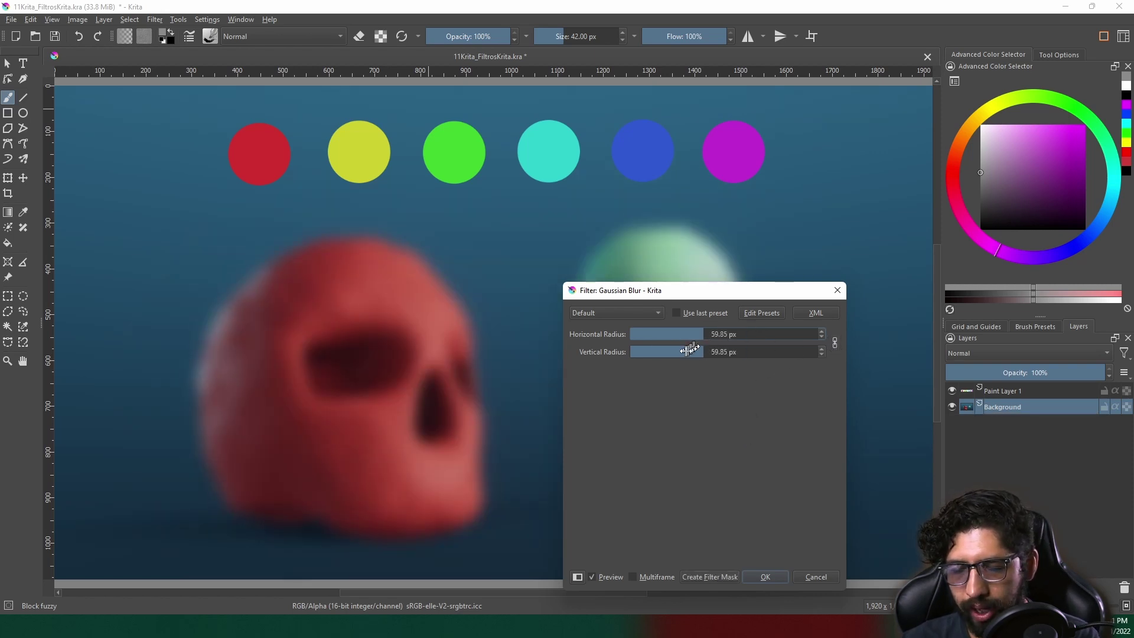
Unlink the blur radii for a horizontal-only streak, then cancel the blur.
click(835, 343)
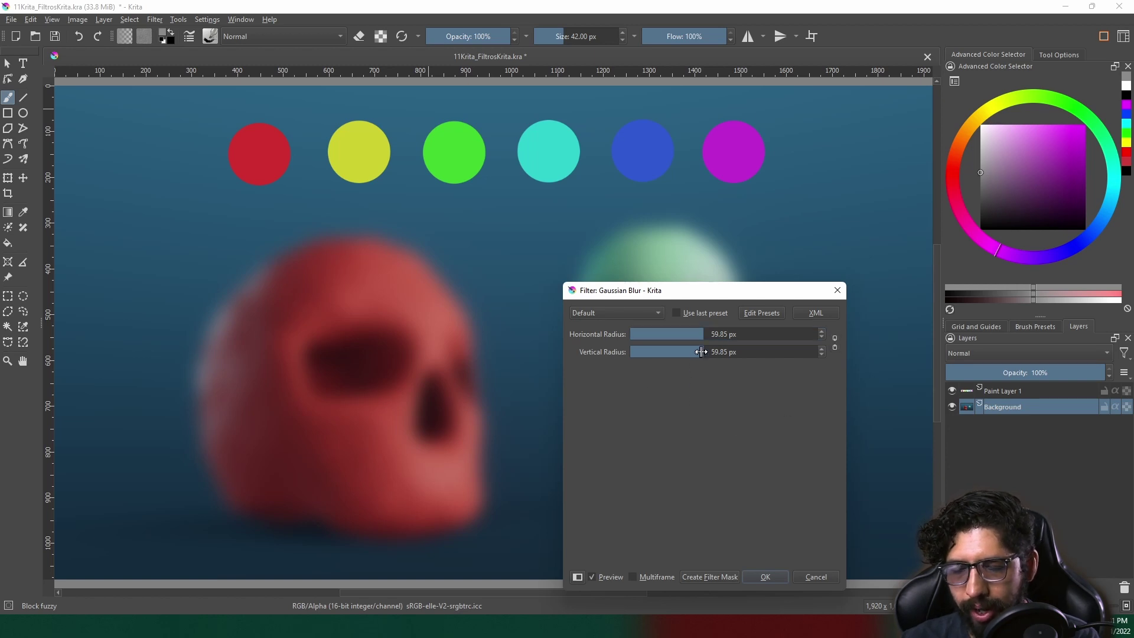
drag(701, 352, 640, 355)
drag(711, 334, 709, 332)
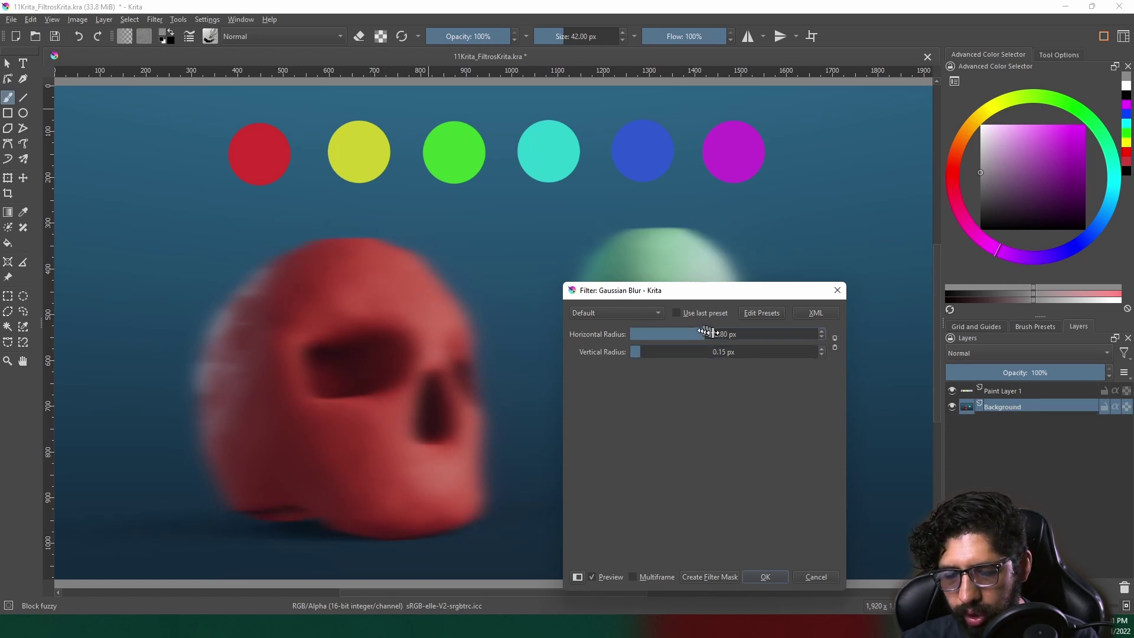
drag(641, 353, 638, 371)
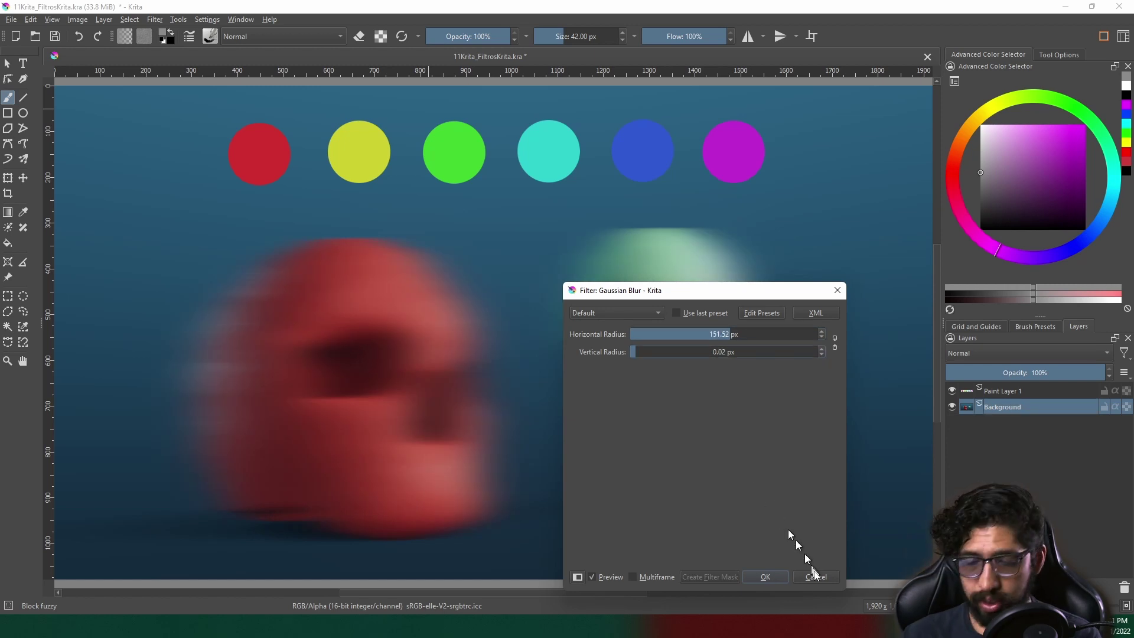
click(818, 577)
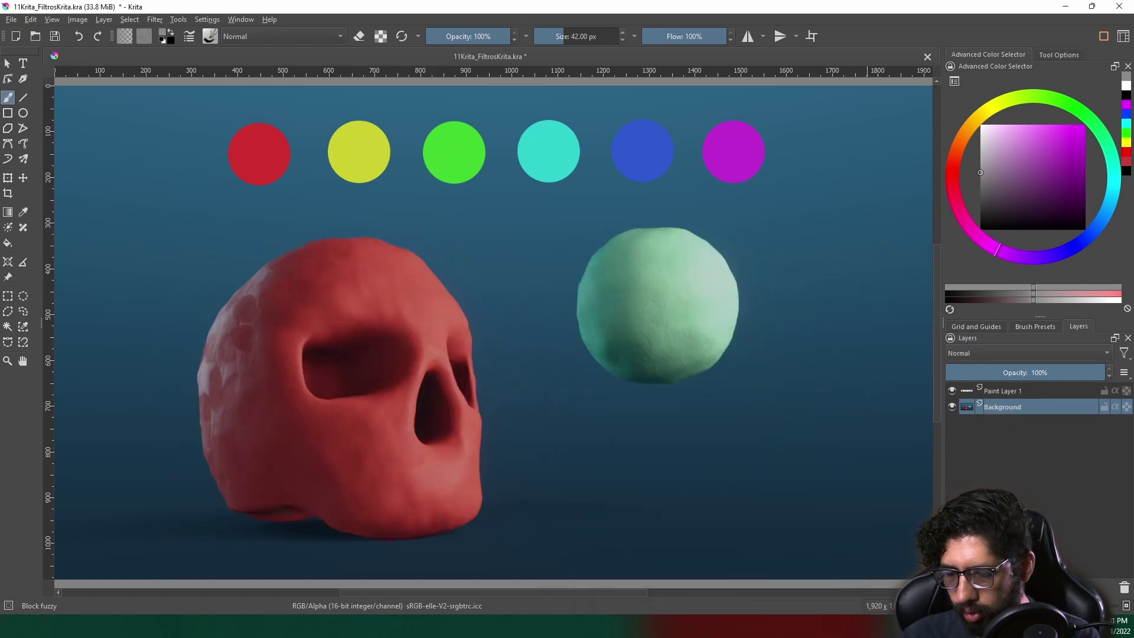
click(961, 588)
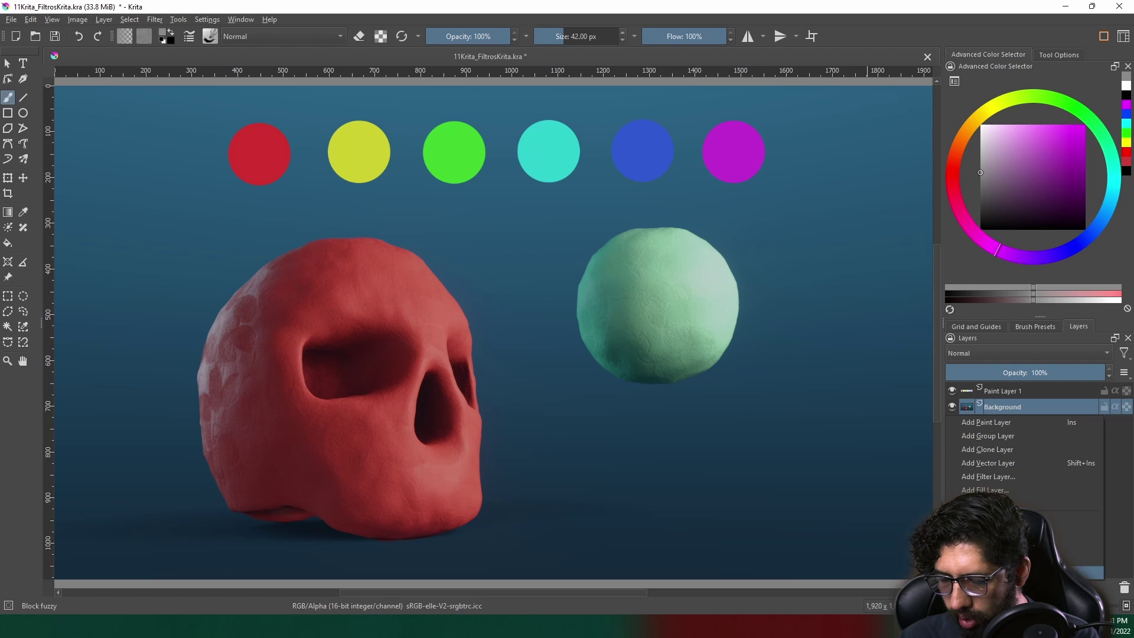
Add a Gaussian Blur filter layer with a radius of about 24.5 px.
click(1017, 477)
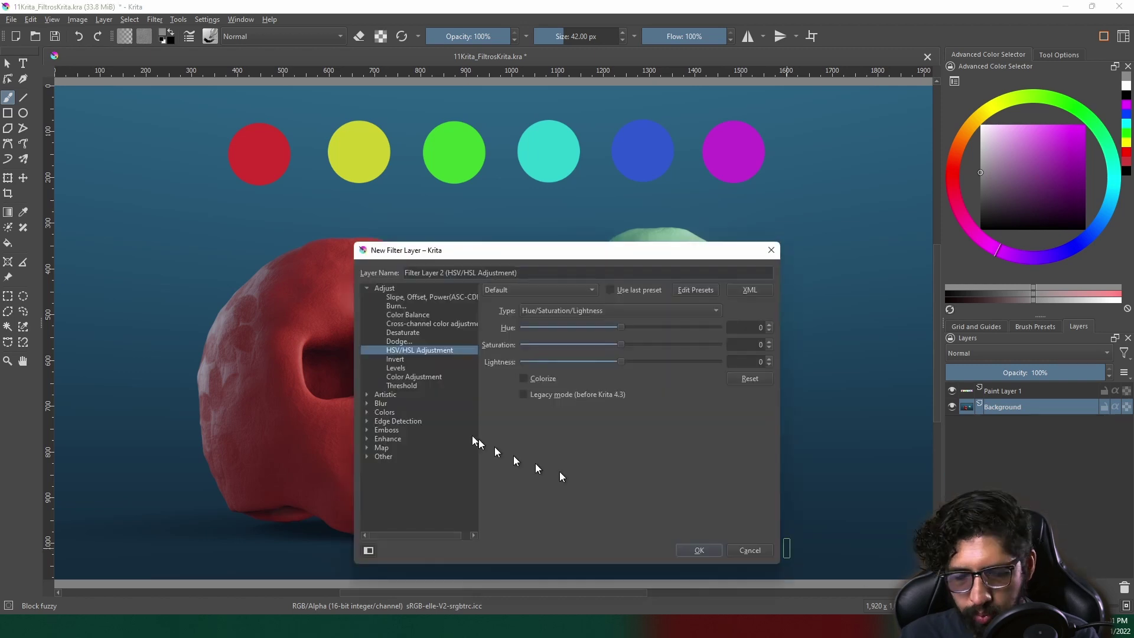
click(367, 403)
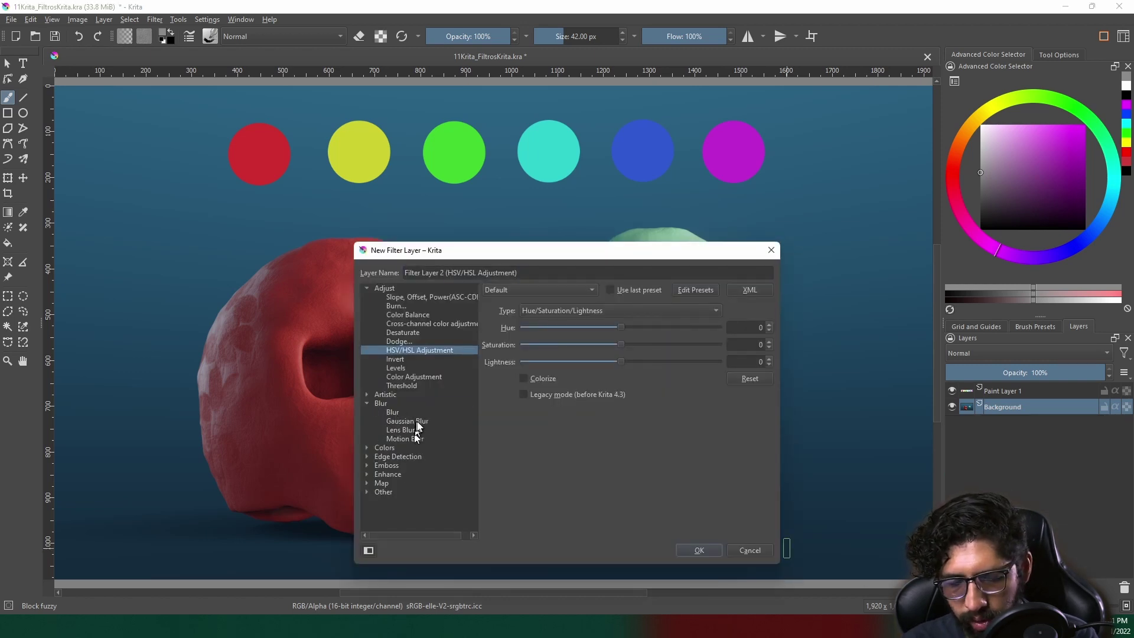
click(417, 422)
drag(660, 316, 674, 316)
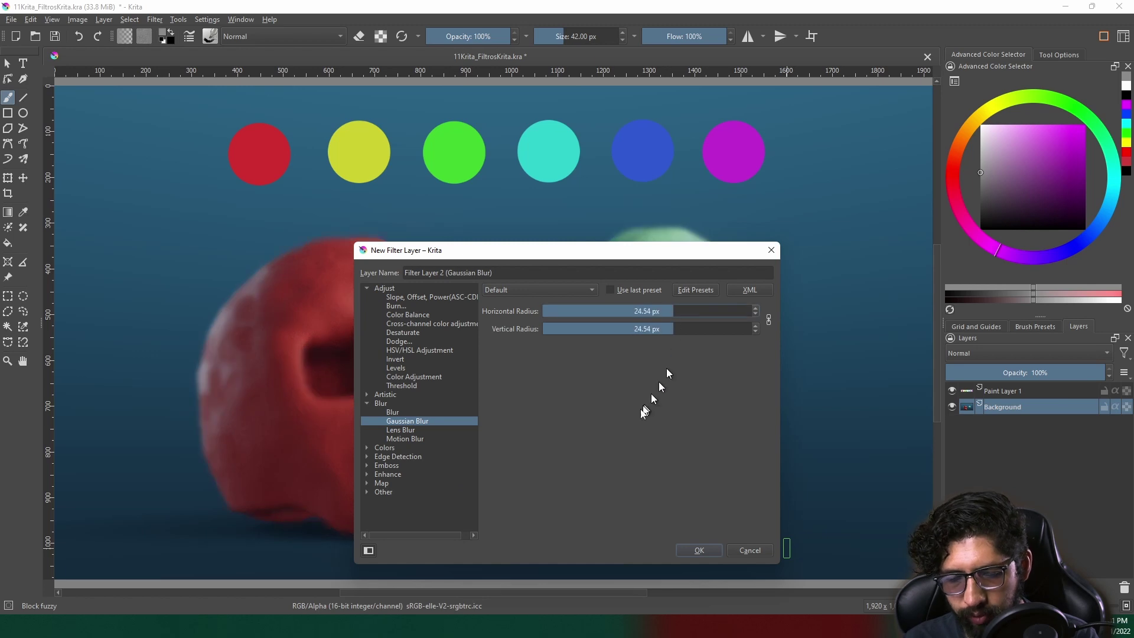
click(700, 550)
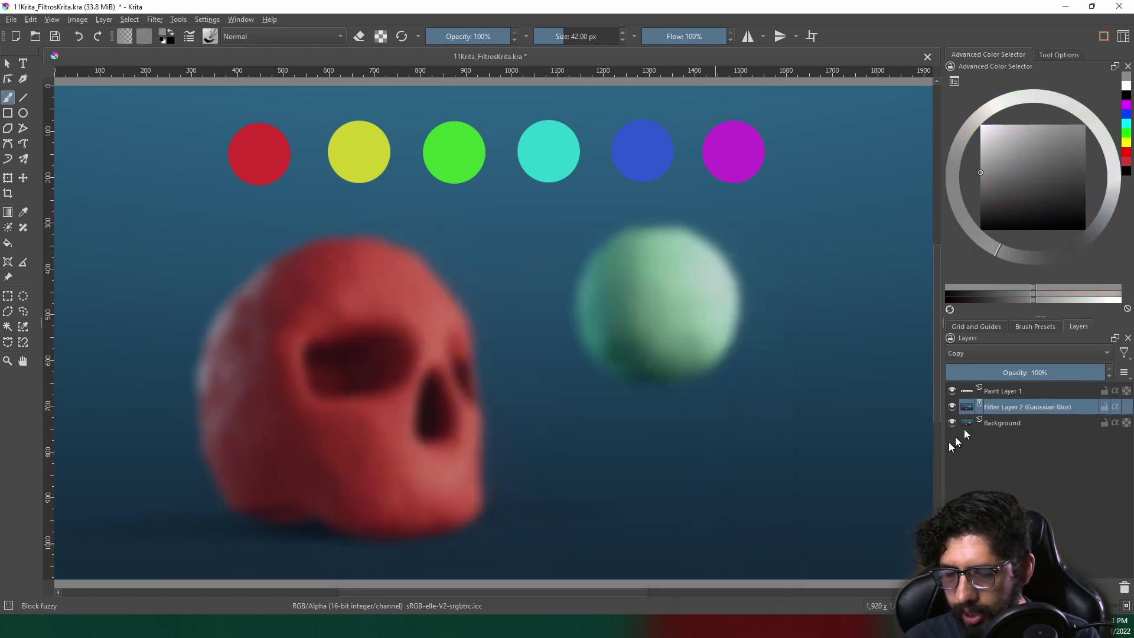
With black and the Airbrush pressure brush, paint out the blur over the skull's top, cheek and jaw.
click(980, 228)
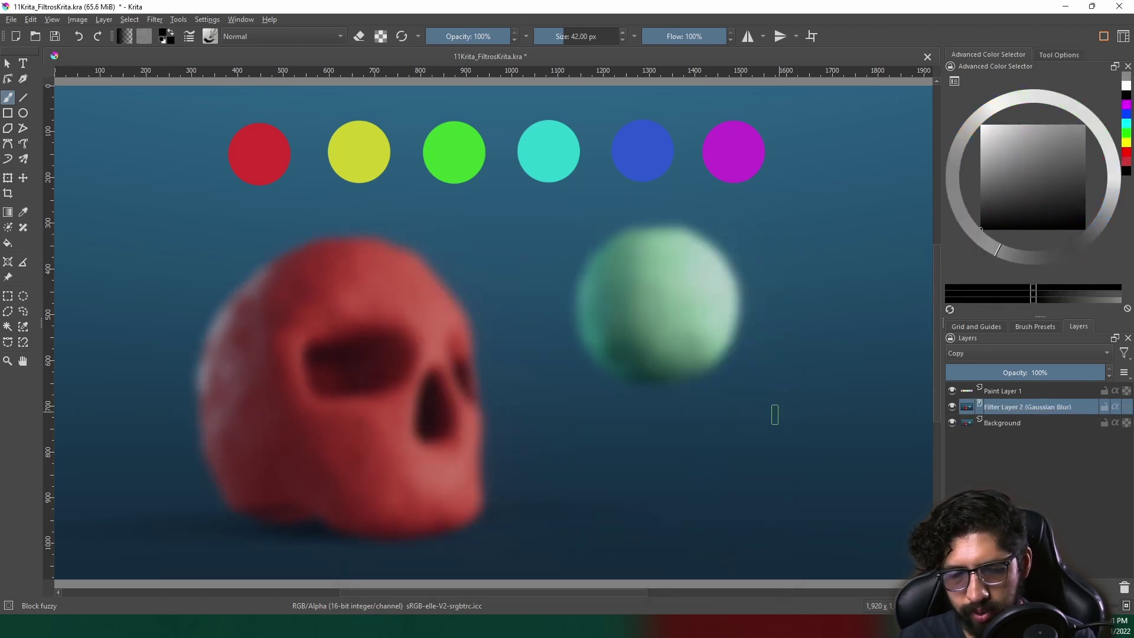
click(209, 36)
click(408, 82)
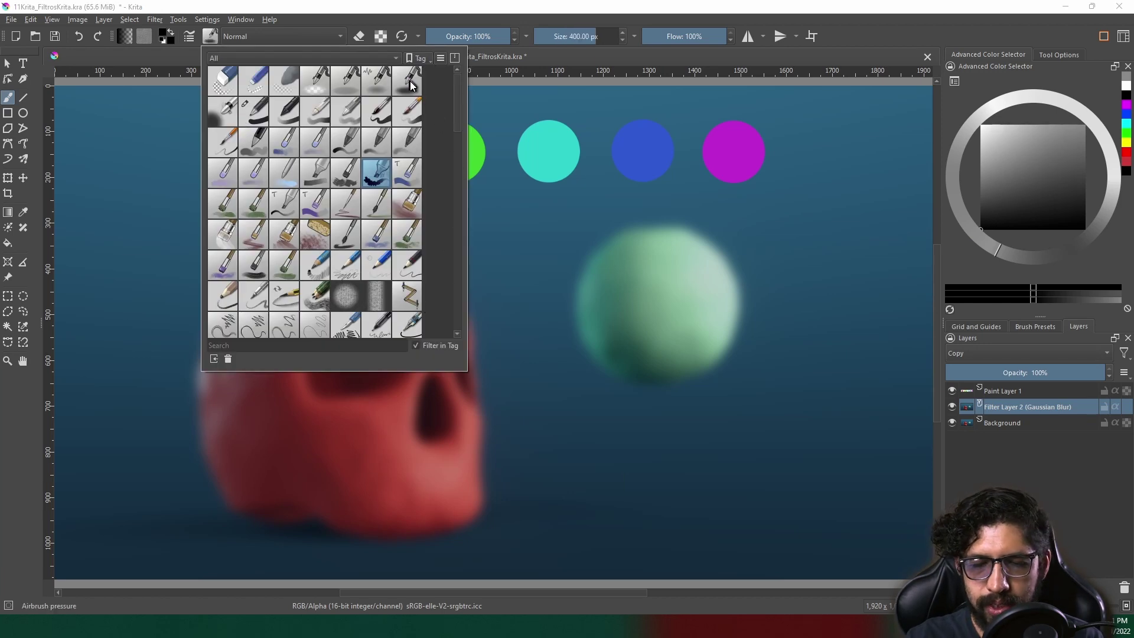
click(431, 442)
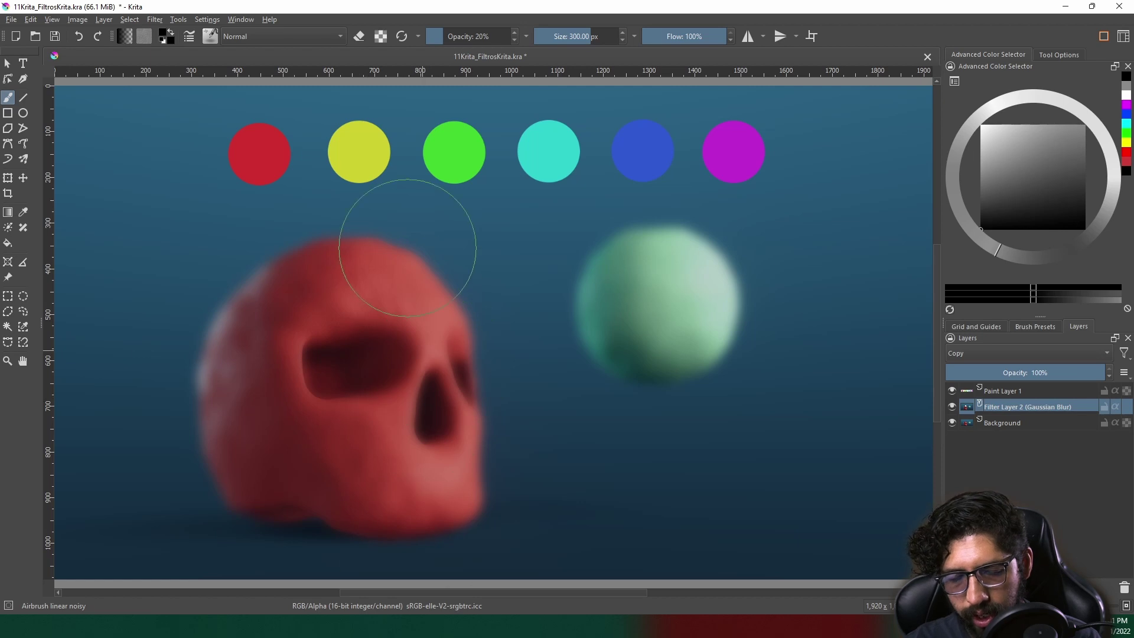
click(210, 36)
click(407, 82)
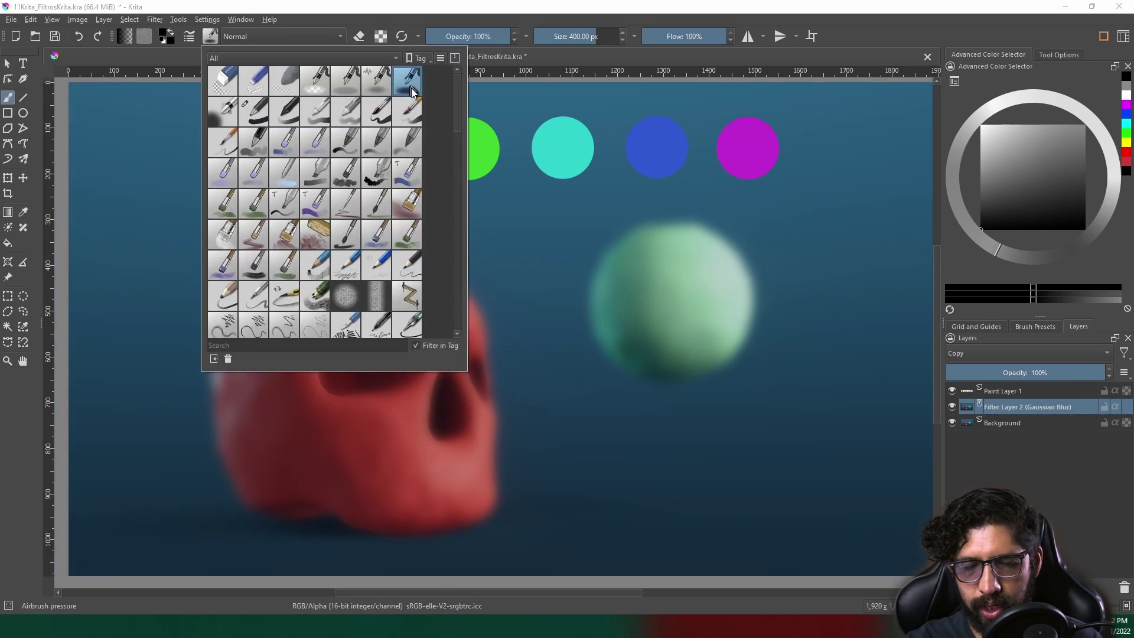
click(431, 458)
drag(359, 432, 483, 513)
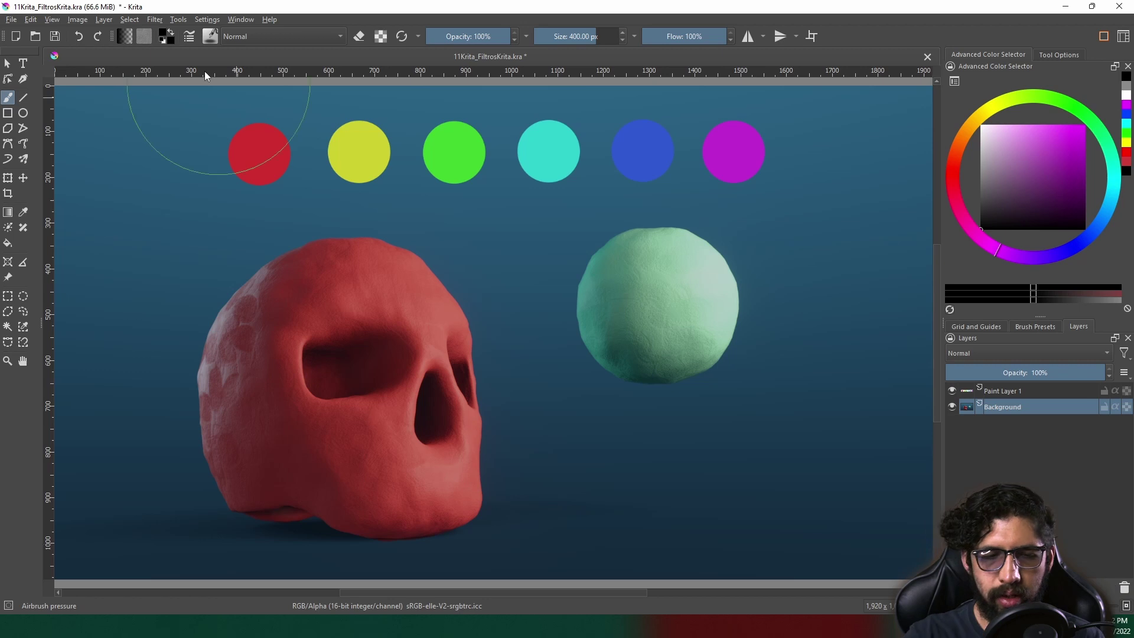
Apply an Unsharp Mask of radius 11.55 and amount 3.10 to Background.
click(154, 19)
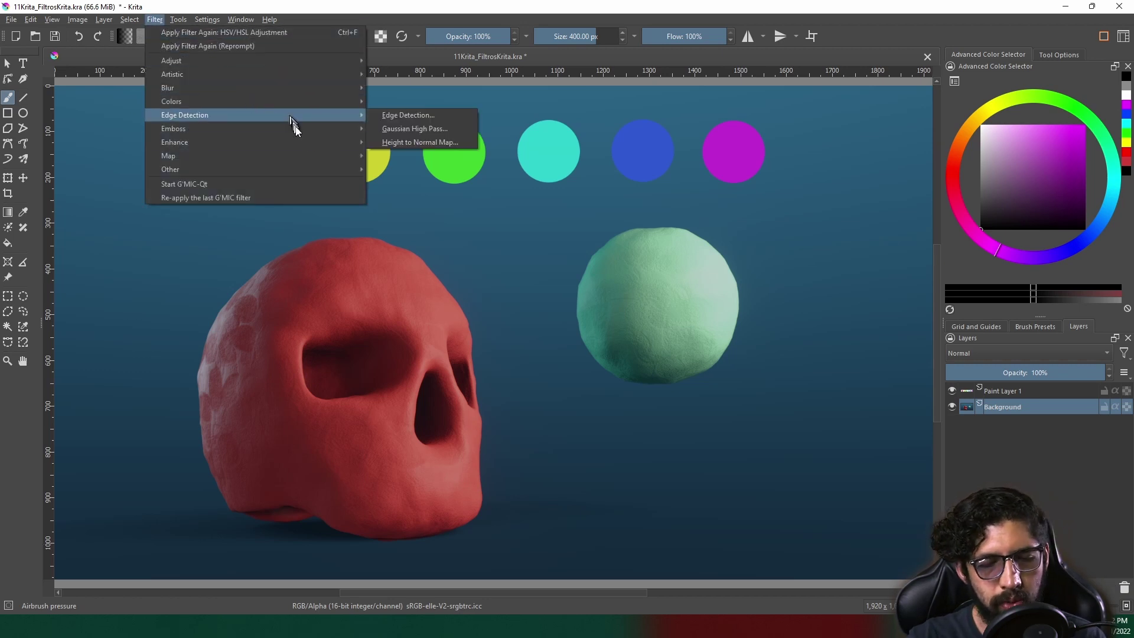
mouse_move(175, 141)
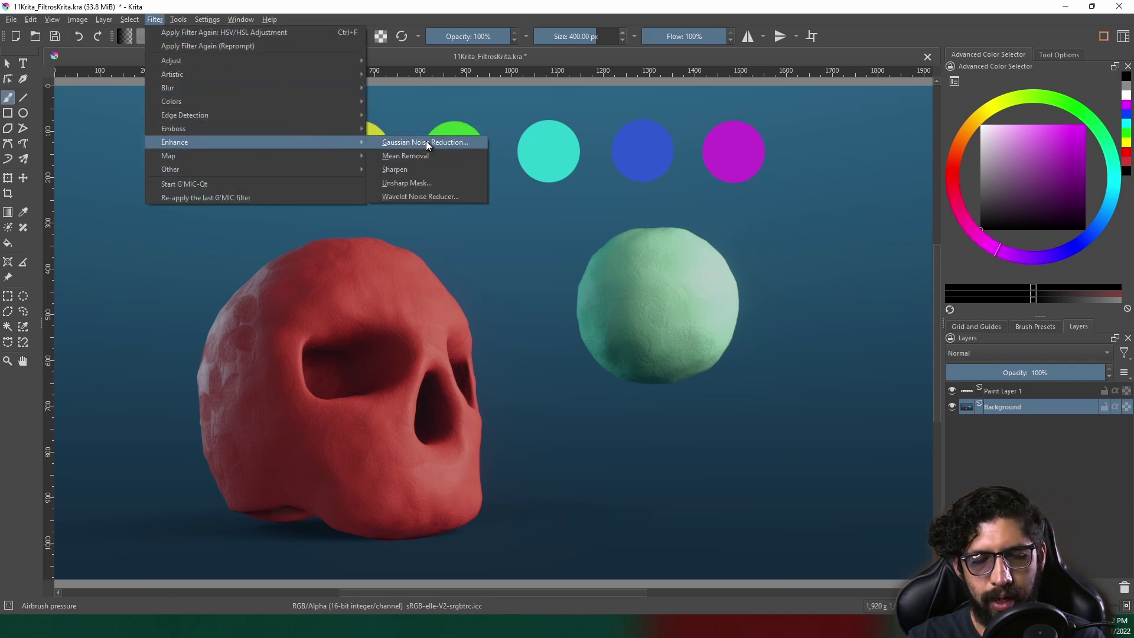
click(435, 157)
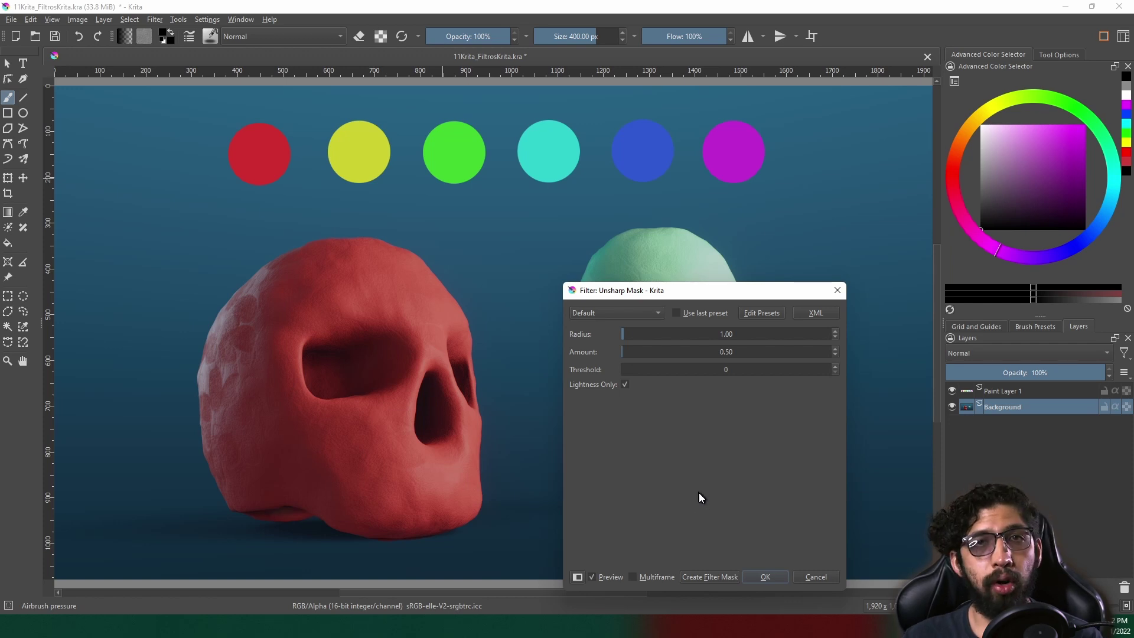
drag(626, 334, 641, 334)
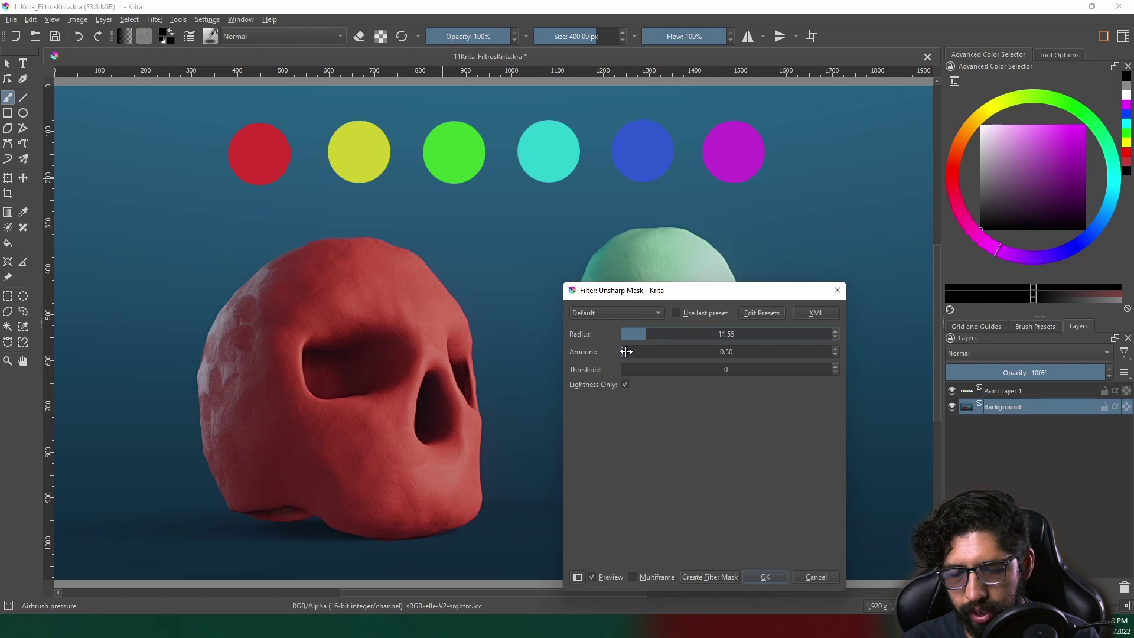
drag(624, 352, 626, 353)
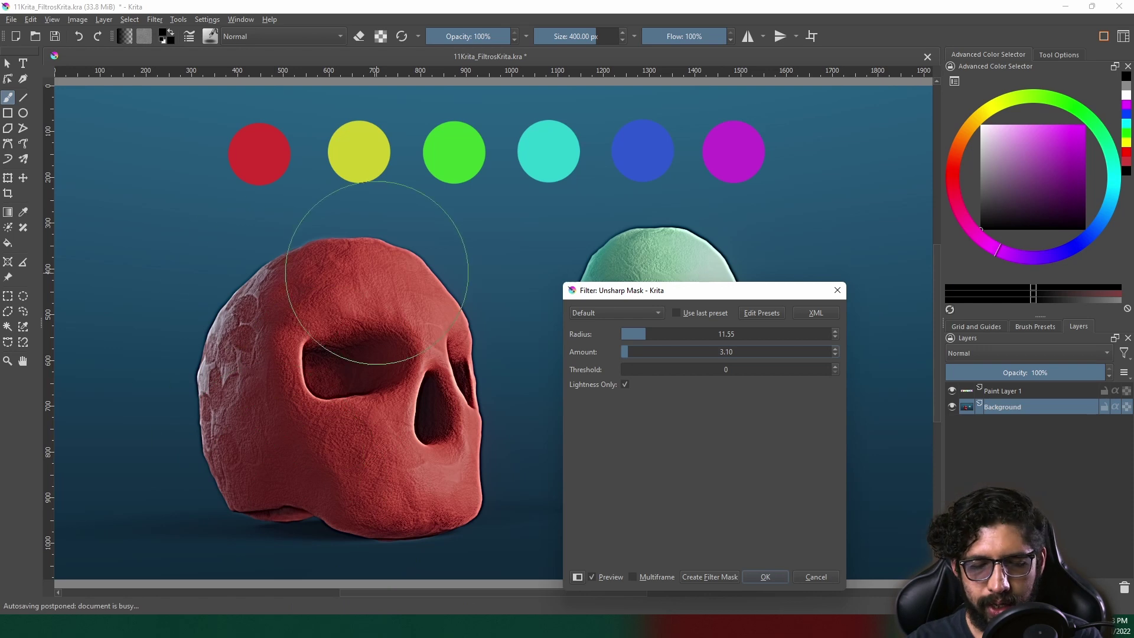
click(771, 576)
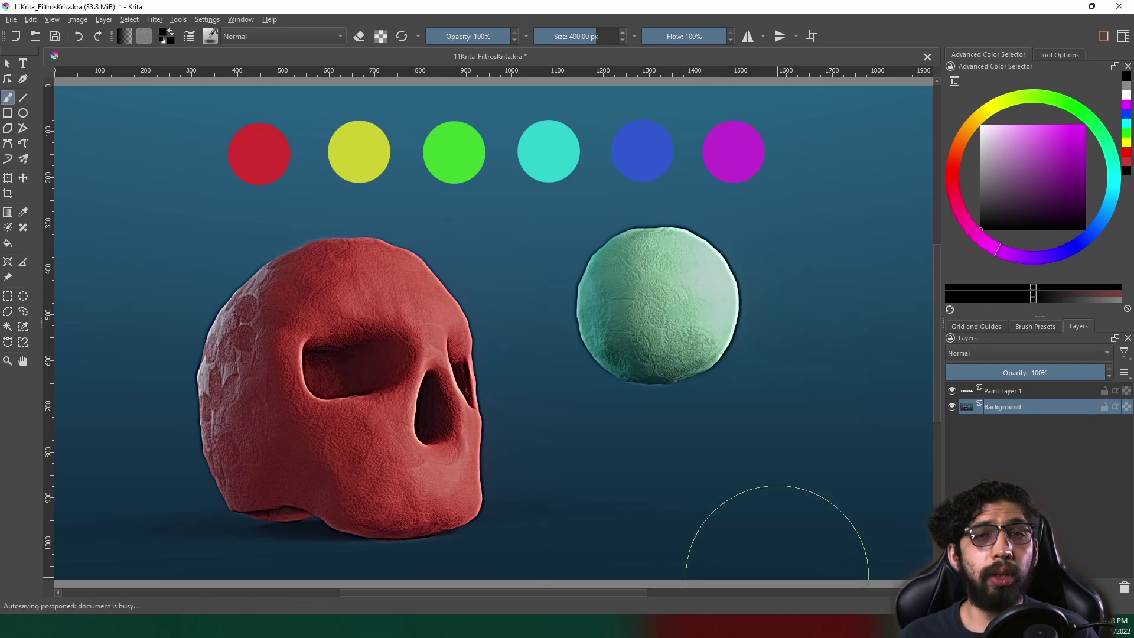